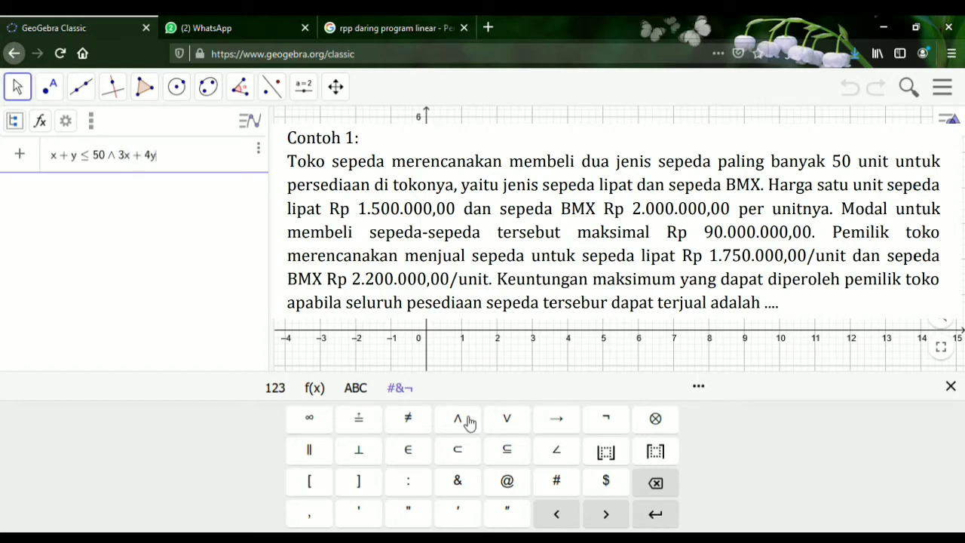
- Continue the inequality system after 3x + 4y with ≤ 180 and another logical AND (∧)
{"action": "left_click", "coordinate": [275, 389]}
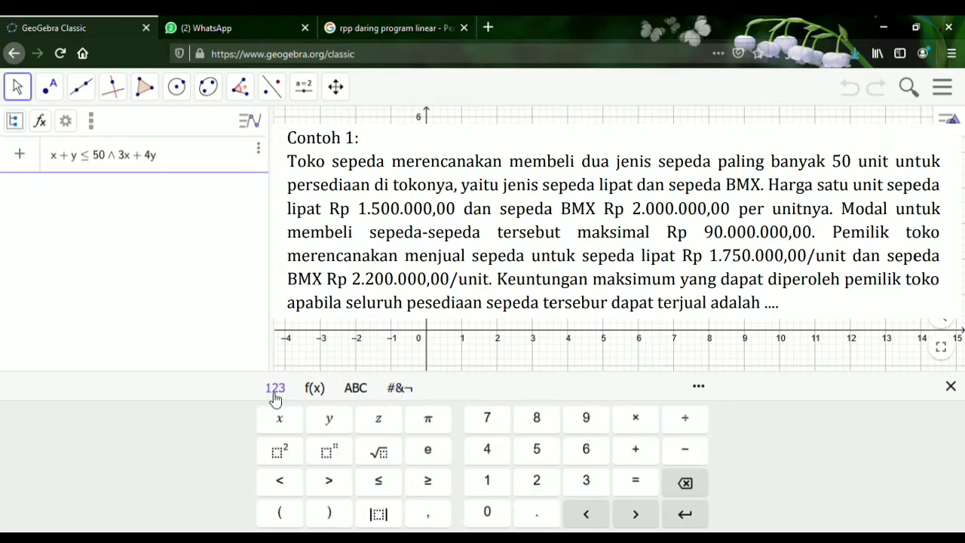
{"action": "left_click", "coordinate": [399, 489]}
{"action": "left_click", "coordinate": [400, 388]}
{"action": "left_click", "coordinate": [468, 426]}
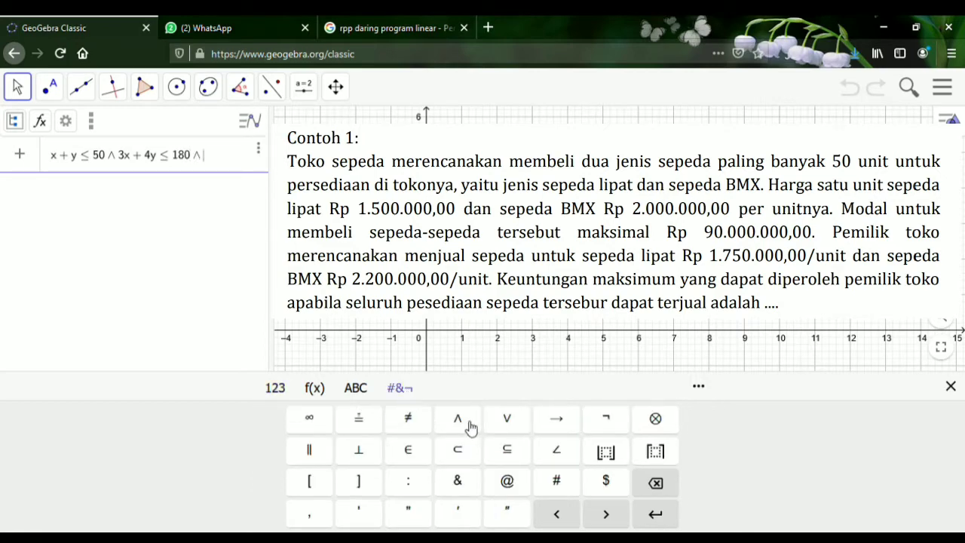
- Append x ≥ 0 ∧ y ≥ 0 to the inequality system and plot it
{"action": "left_click", "coordinate": [282, 396]}
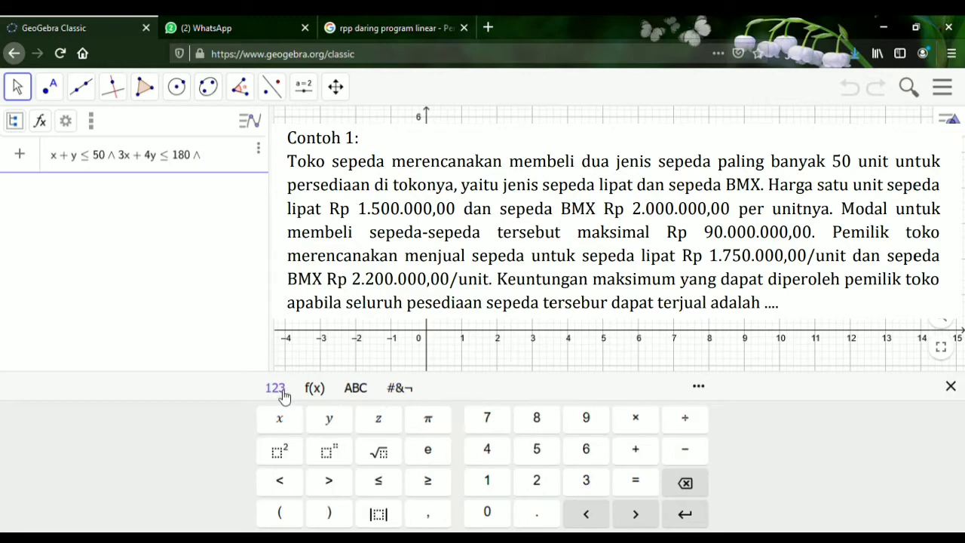
{"action": "left_click", "coordinate": [426, 488]}
{"action": "left_click", "coordinate": [400, 387]}
{"action": "left_click", "coordinate": [461, 419]}
{"action": "left_click", "coordinate": [271, 394]}
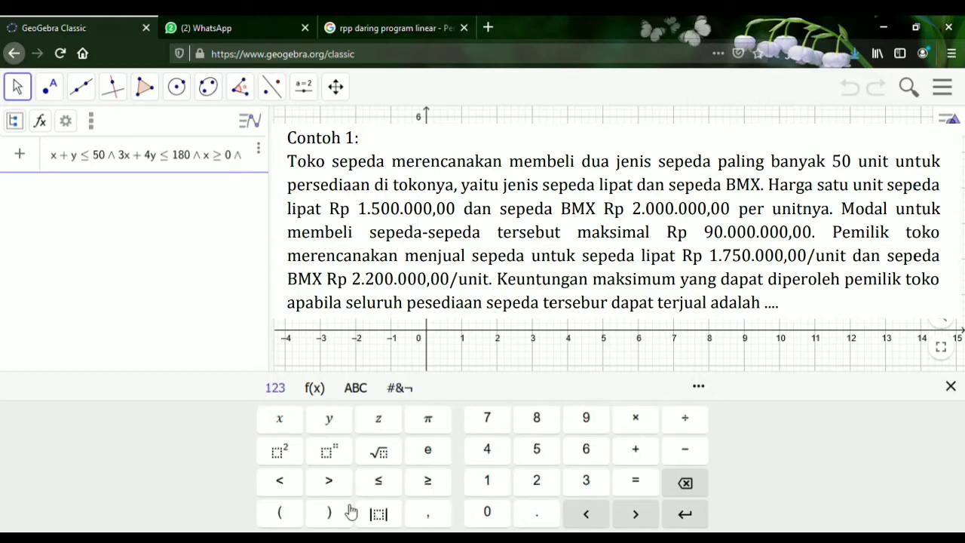
{"action": "type", "text": "y"}
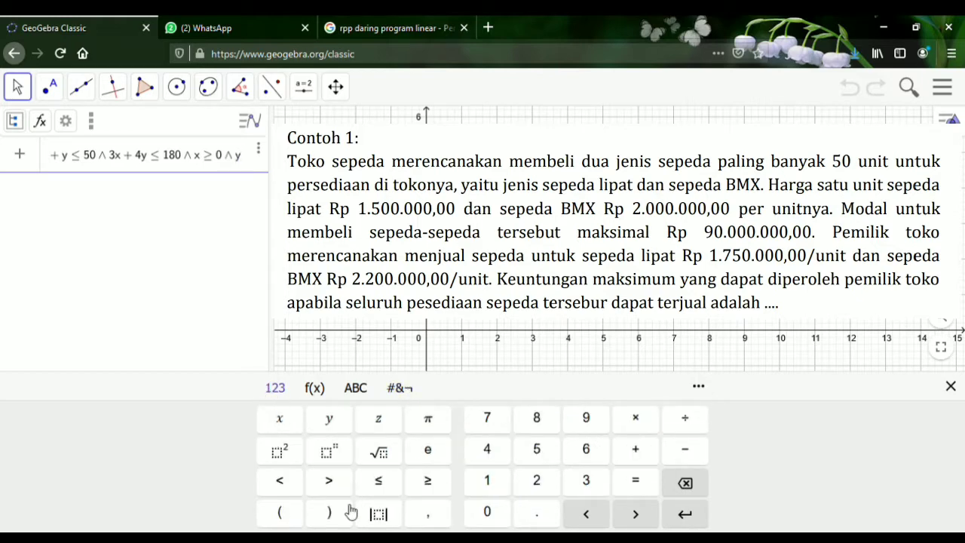
{"action": "left_click", "coordinate": [433, 482]}
{"action": "left_click", "coordinate": [487, 512]}
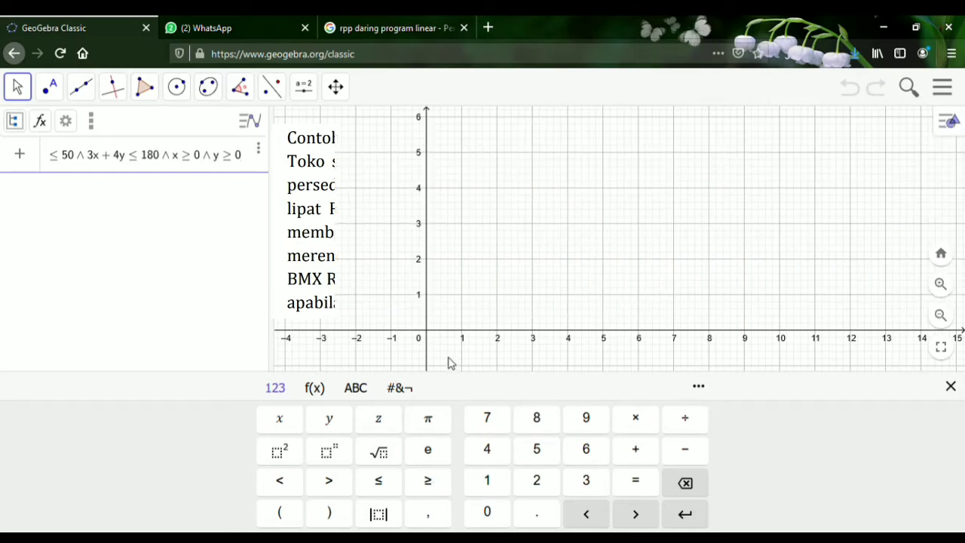
{"action": "key", "text": "Return"}
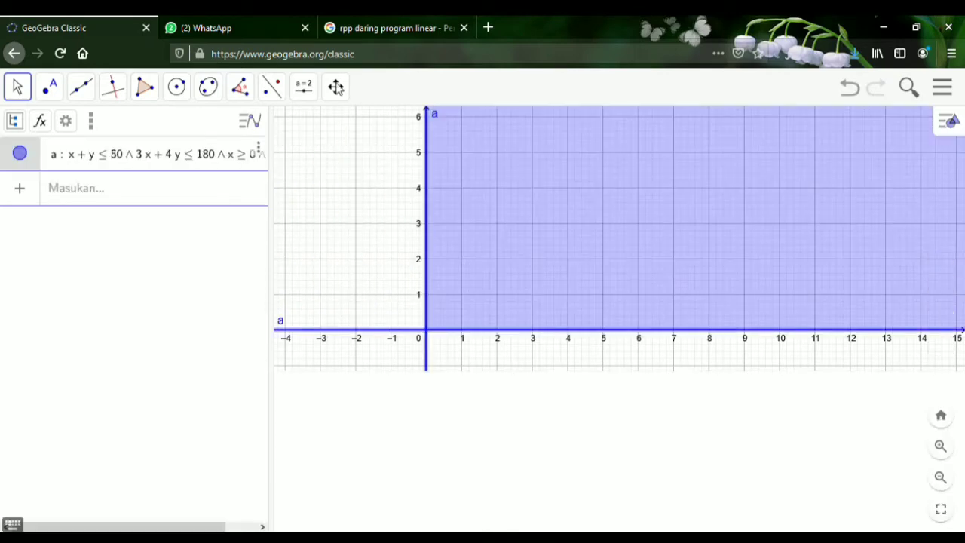
- Examine the whole shaded feasible region, including its corners on both axes and where the boundary lines cross
{"action": "left_click", "coordinate": [337, 88]}
{"action": "left_click", "coordinate": [487, 226]}
{"action": "left_click", "coordinate": [421, 138]}
{"action": "left_click_drag", "start_coordinate": [558, 246], "coordinate": [463, 370]}
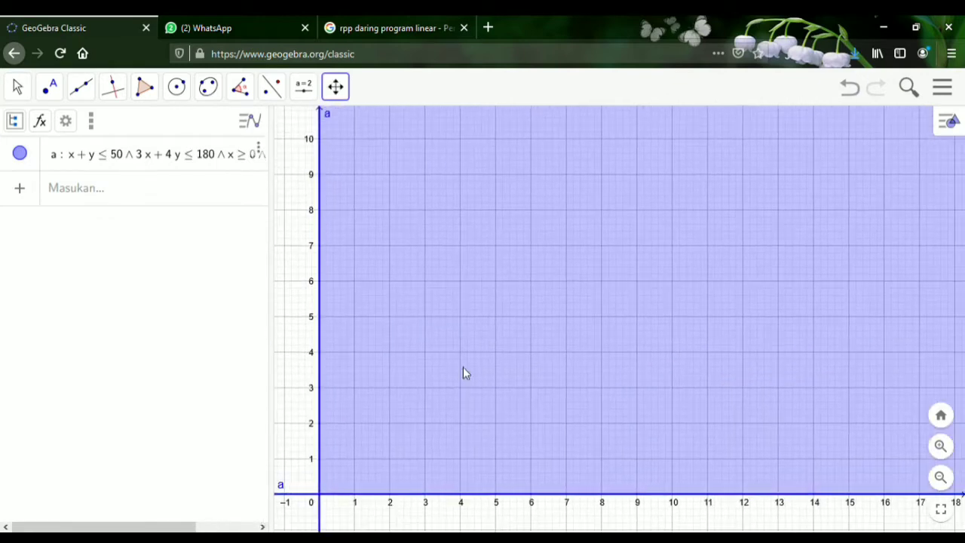
{"action": "left_click", "coordinate": [940, 477]}
{"action": "left_click", "coordinate": [940, 476]}
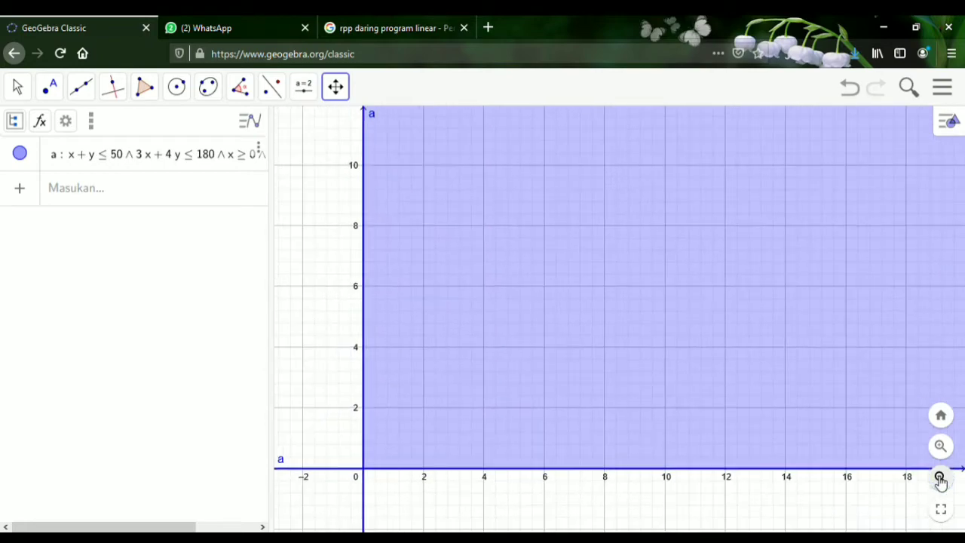
{"action": "left_click", "coordinate": [941, 477]}
{"action": "left_click", "coordinate": [941, 477]}
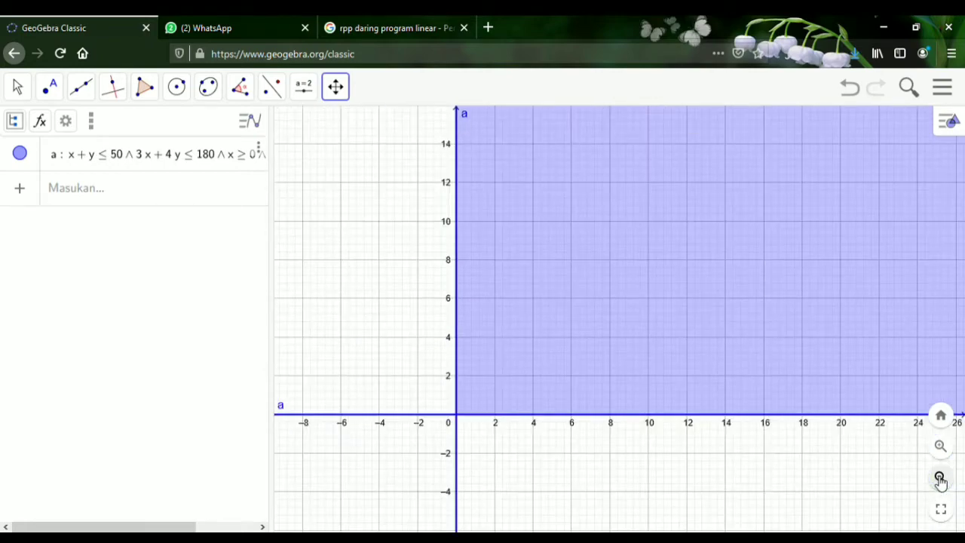
{"action": "left_click", "coordinate": [941, 477]}
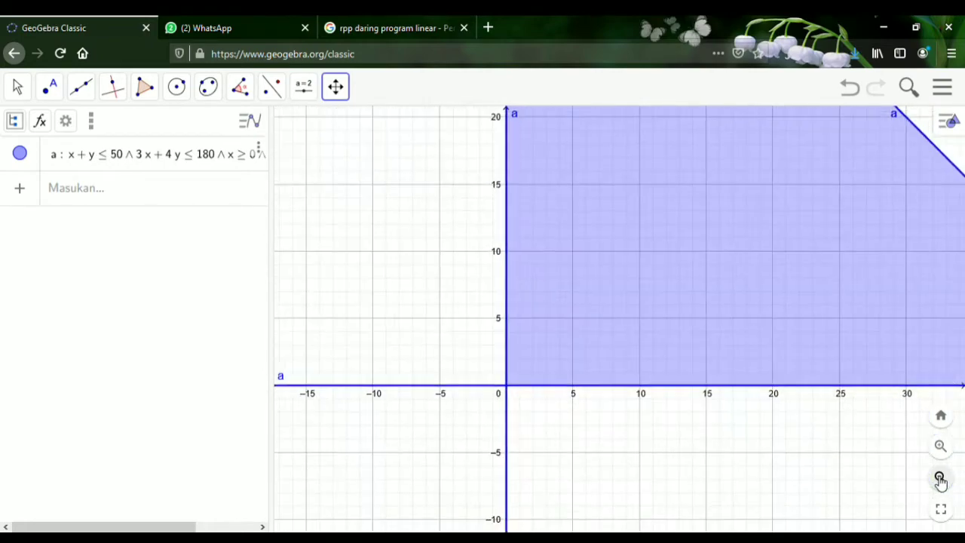
{"action": "left_click", "coordinate": [940, 477]}
{"action": "left_click", "coordinate": [941, 477]}
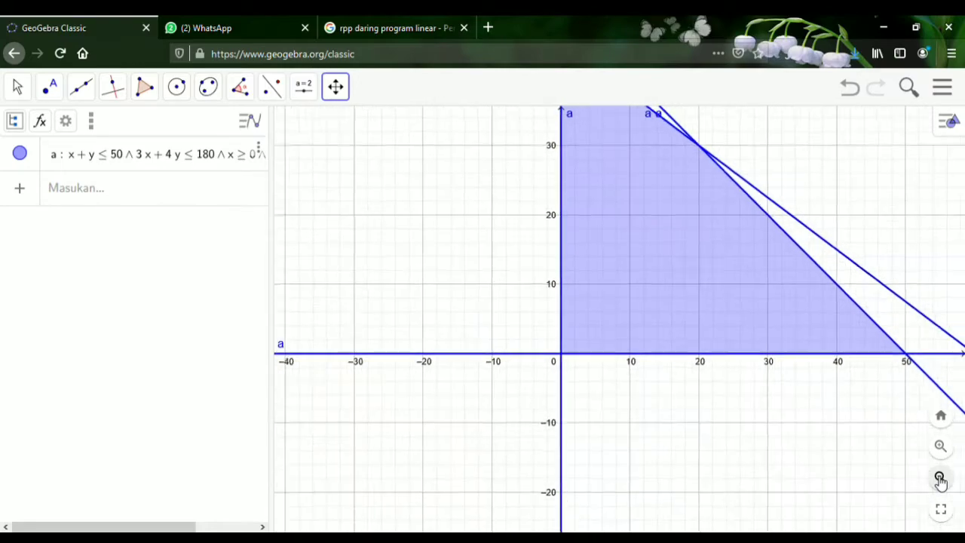
{"action": "left_click", "coordinate": [941, 483]}
{"action": "left_click_drag", "start_coordinate": [693, 330], "coordinate": [563, 341]}
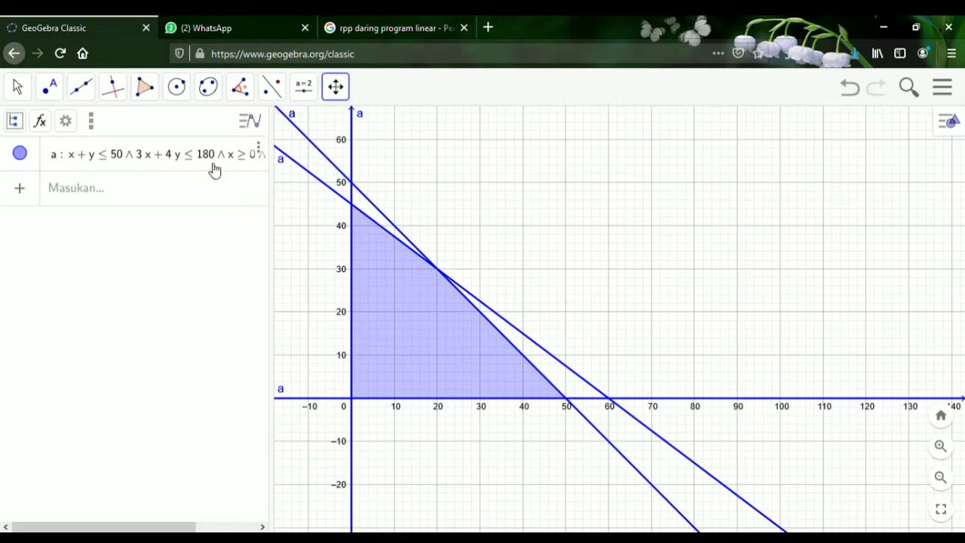
- Add the boundary line x + y = 50 as a new equation
{"action": "left_click", "coordinate": [179, 190]}
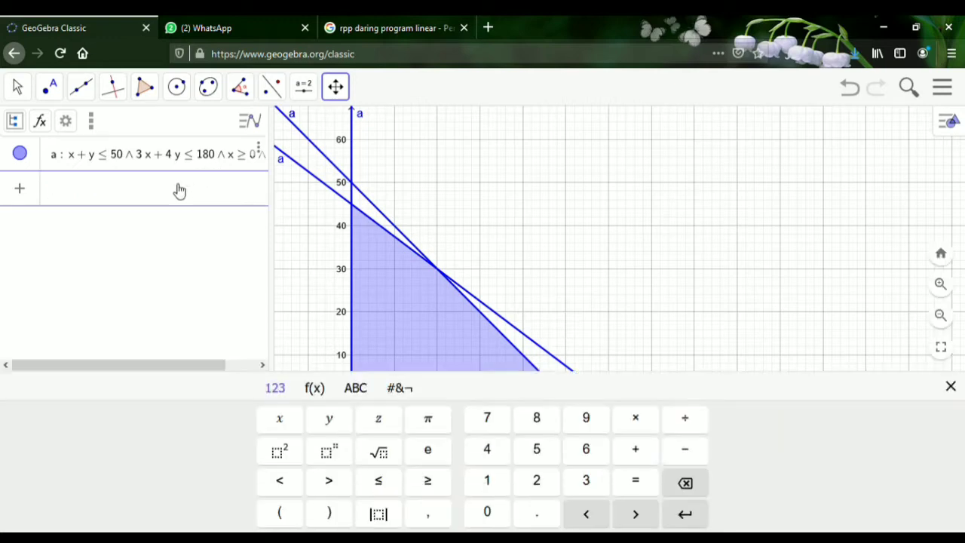
{"action": "type", "text": "x"}
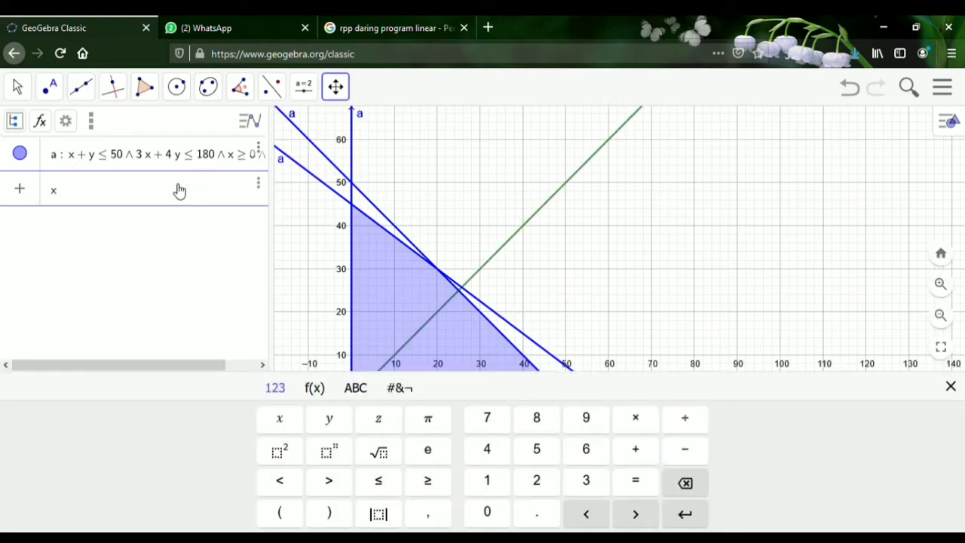
{"action": "type", "text": " + y = 50"}
{"action": "key", "text": "Return"}
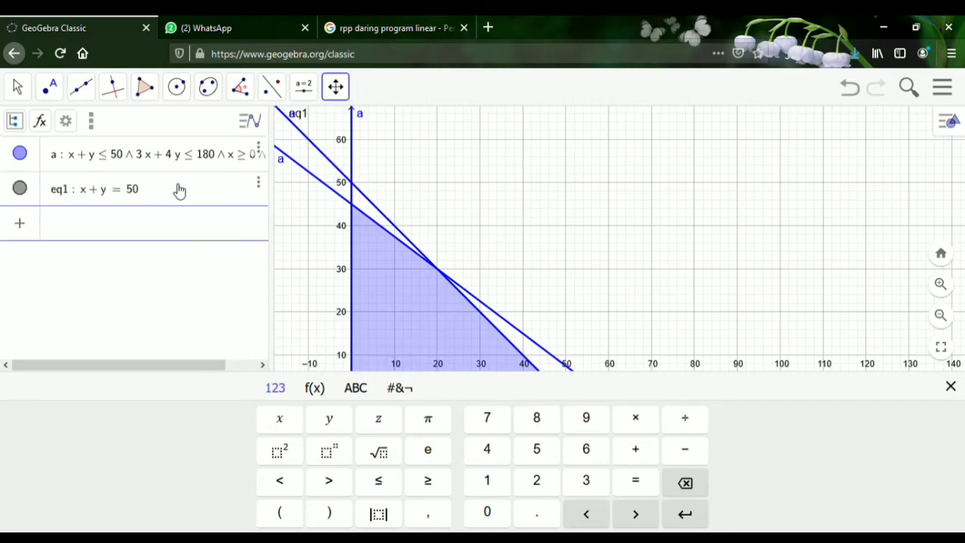
- Rename the line x + y = 50 to g
{"action": "left_click", "coordinate": [69, 192]}
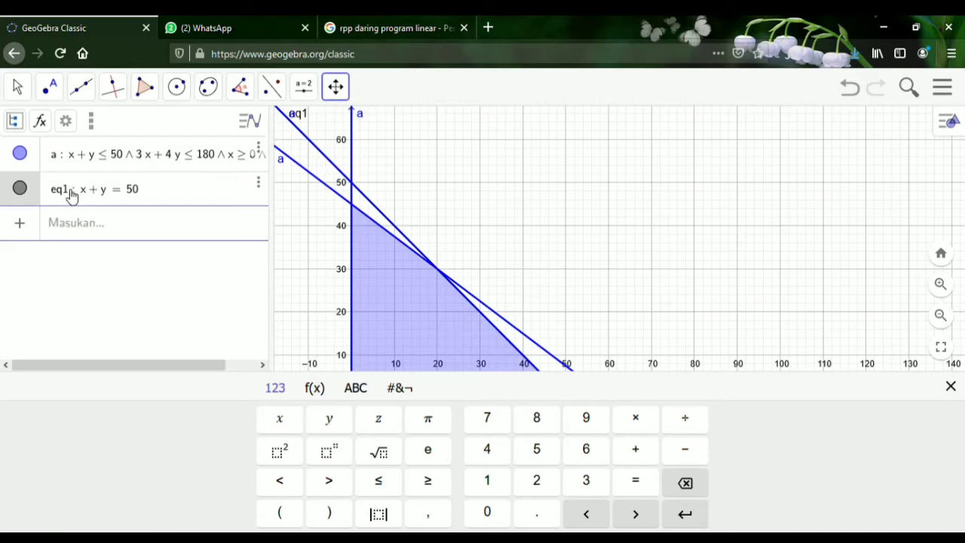
{"action": "key", "text": "BackSpace"}
{"action": "key", "text": "BackSpace"}
{"action": "key", "text": "BackSpace"}
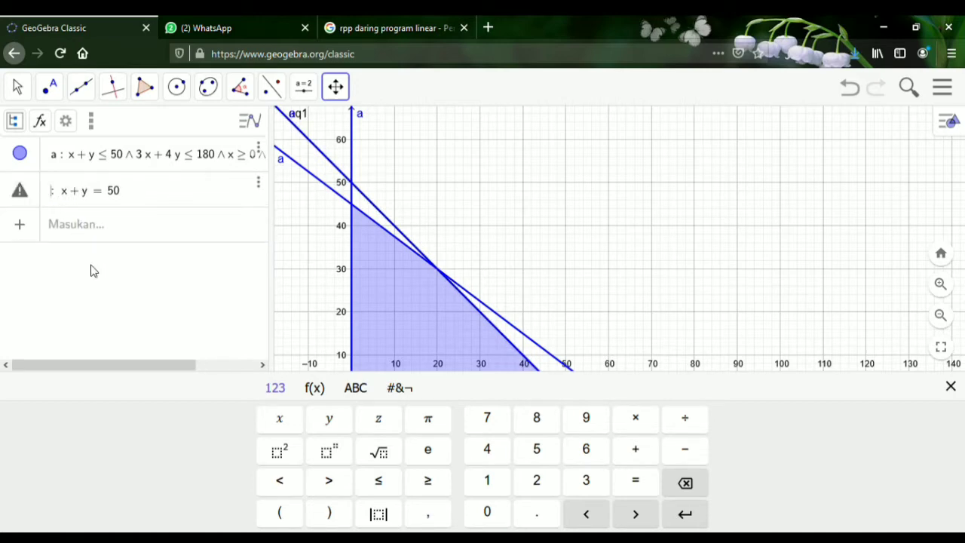
{"action": "type", "text": "g"}
{"action": "key", "text": "Return"}
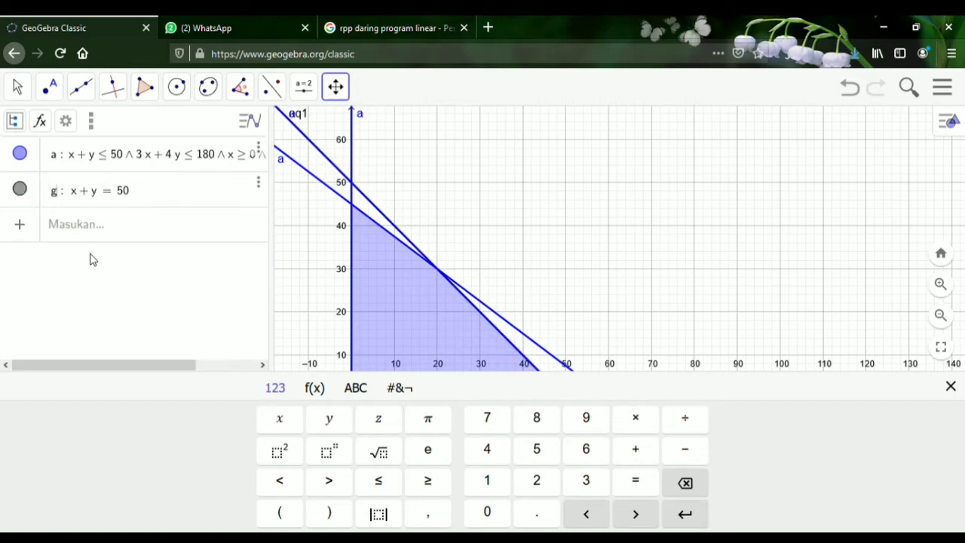
- Add the boundary line 3x + 4y = 180 as a new equation
{"action": "left_click", "coordinate": [97, 238]}
{"action": "type", "text": "3x + "}
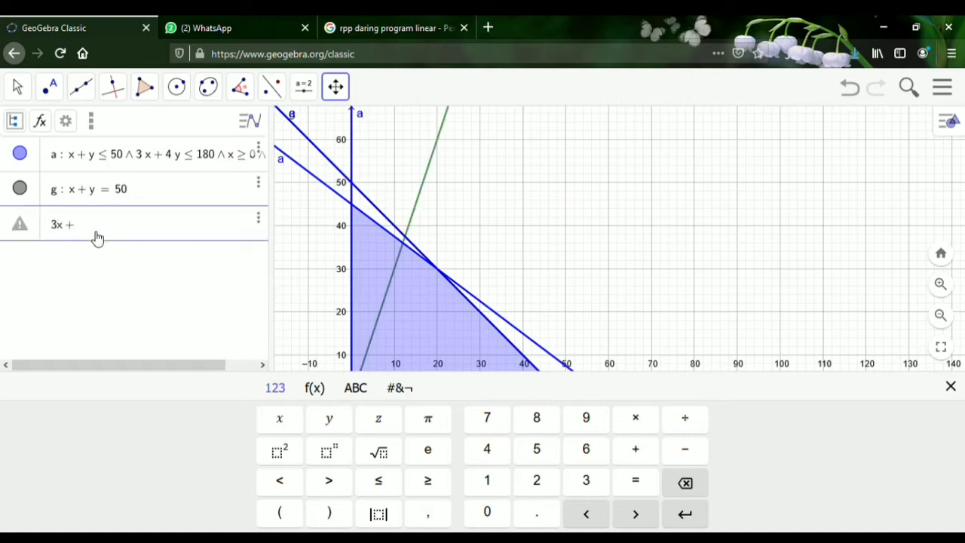
{"action": "type", "text": "4"}
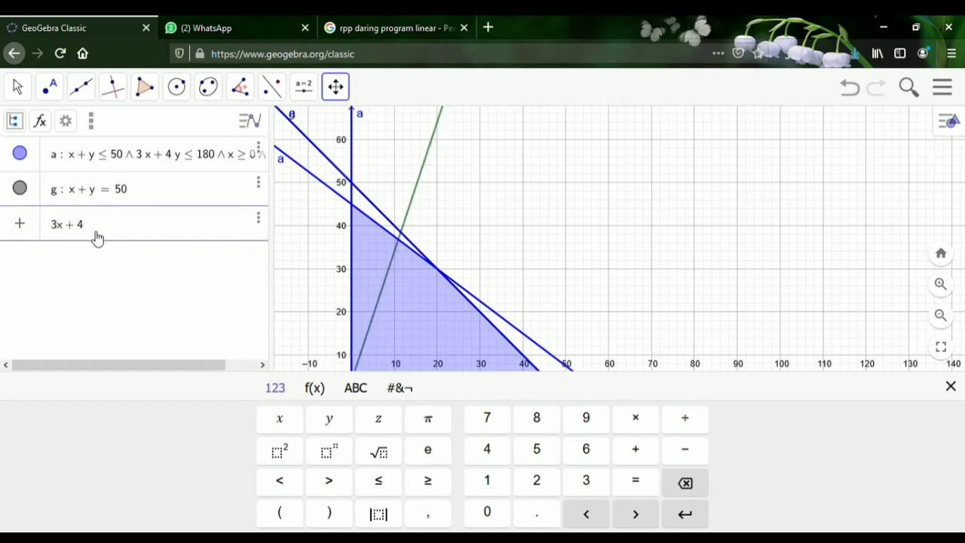
{"action": "type", "text": "y"}
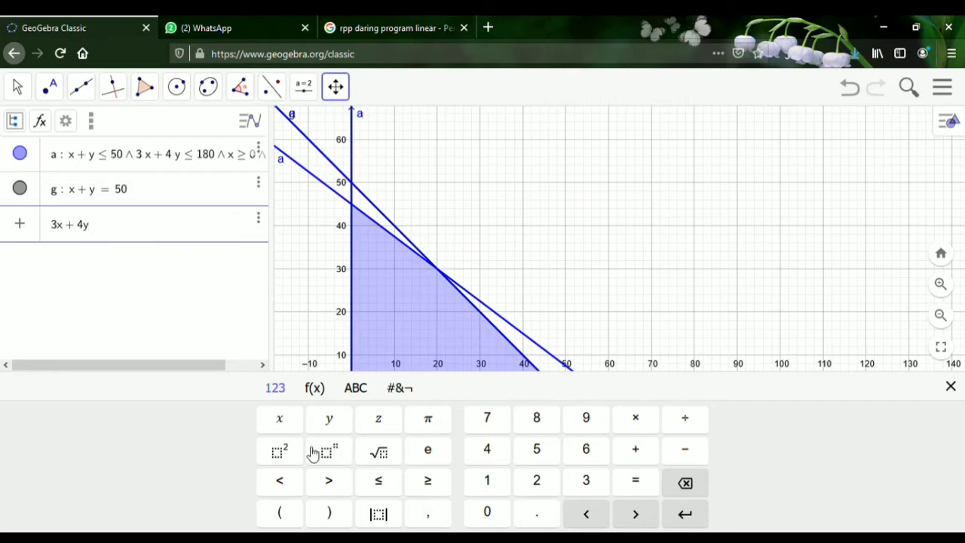
{"action": "type", "text": "=180"}
{"action": "key", "text": "Return"}
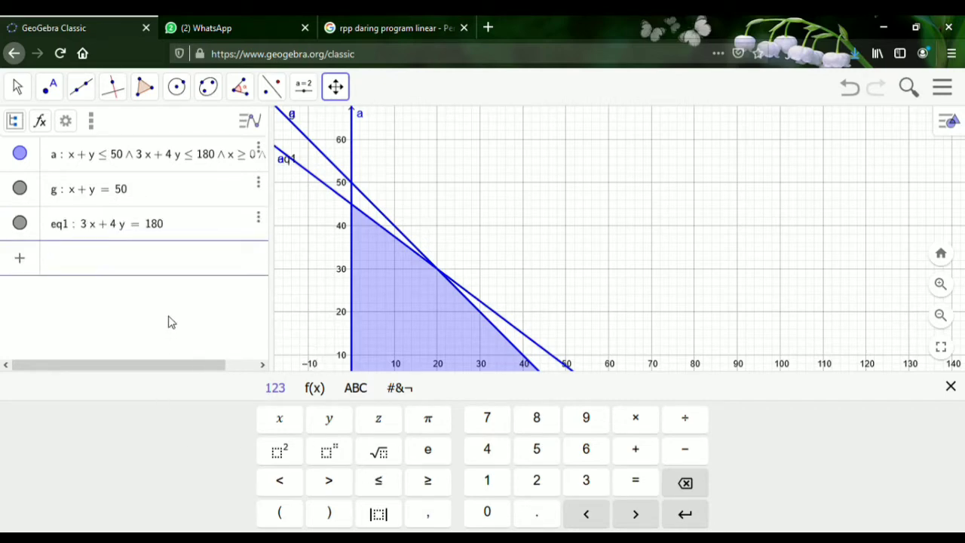
- Rename the line 3x + 4y = 180 to h
{"action": "left_click", "coordinate": [78, 225]}
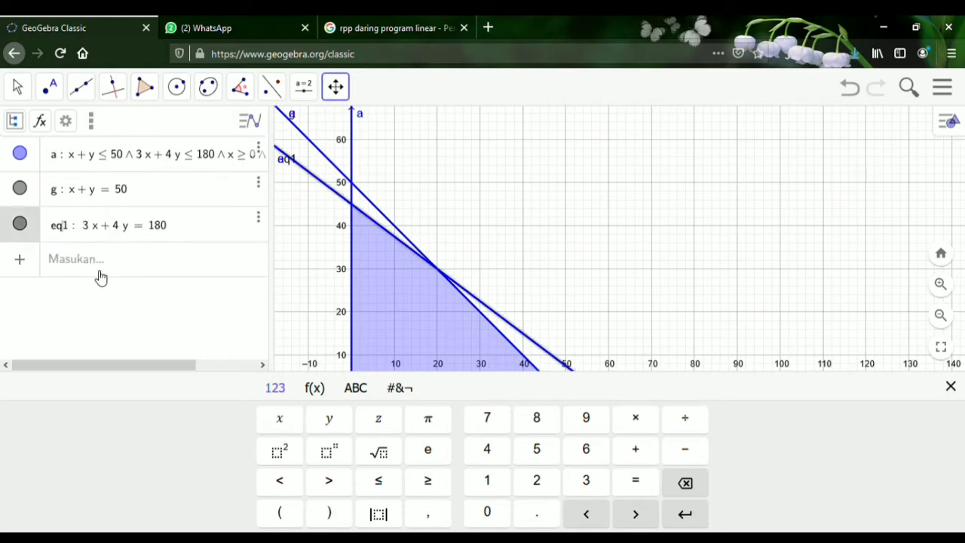
{"action": "key", "text": "BackSpace"}
{"action": "key", "text": "BackSpace"}
{"action": "key", "text": "BackSpace"}
{"action": "type", "text": "h"}
{"action": "key", "text": "Return"}
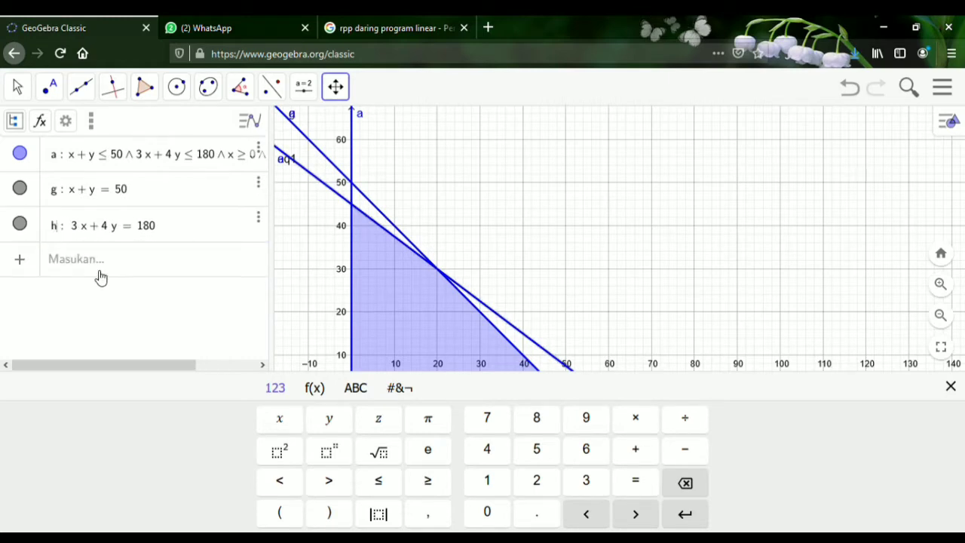
- Mark the intersection points of line g with the x-axis and with line h using the Intersect tool
{"action": "left_click", "coordinate": [118, 269]}
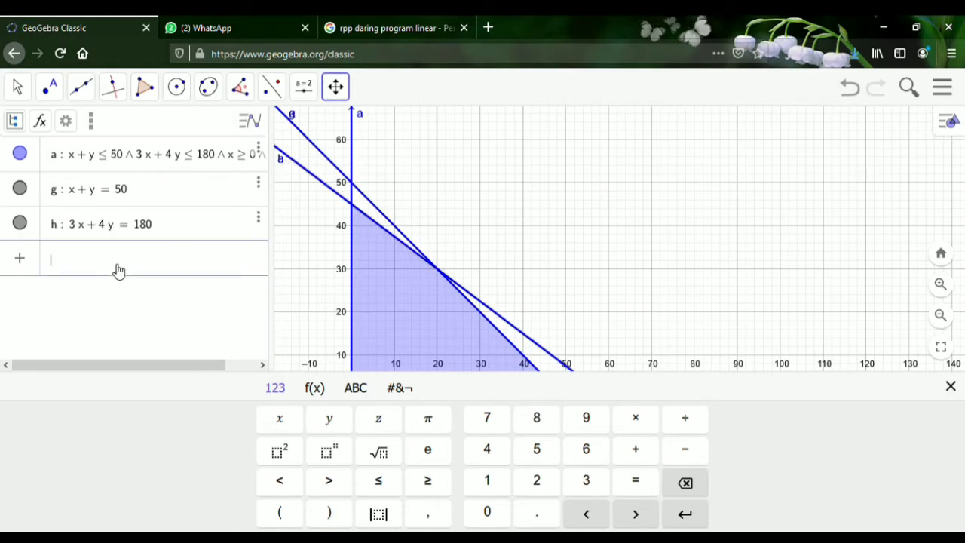
{"action": "left_click_drag", "start_coordinate": [504, 220], "coordinate": [507, 204]}
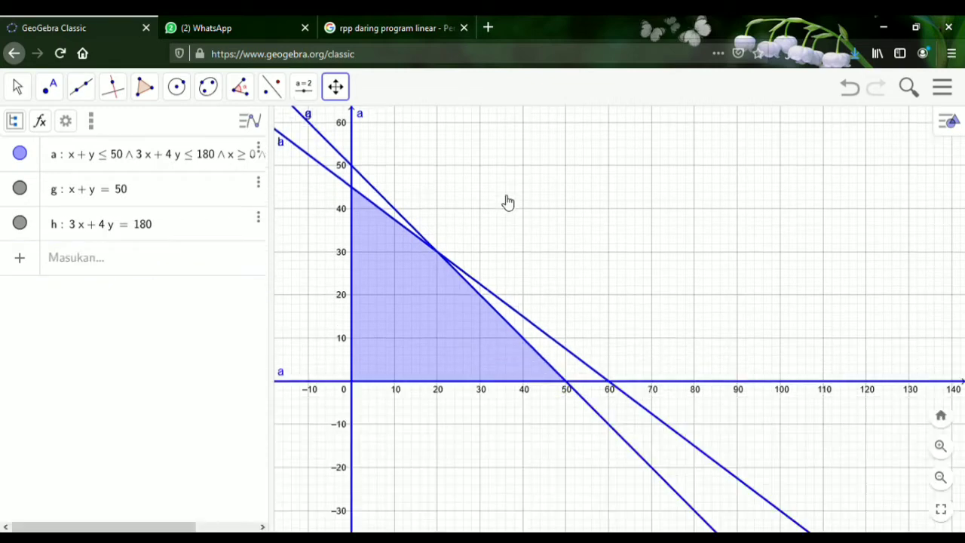
{"action": "left_click_drag", "start_coordinate": [493, 245], "coordinate": [470, 275]}
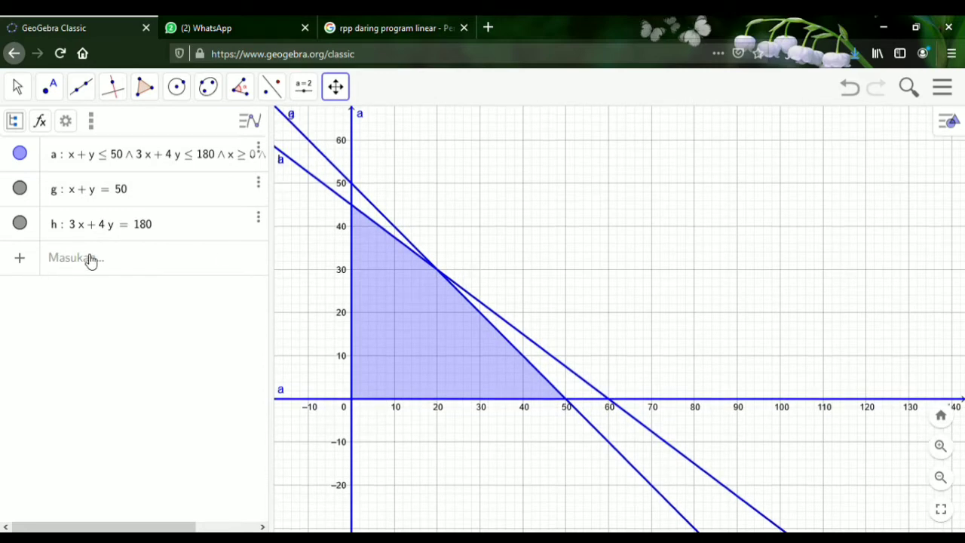
{"action": "left_click", "coordinate": [50, 87]}
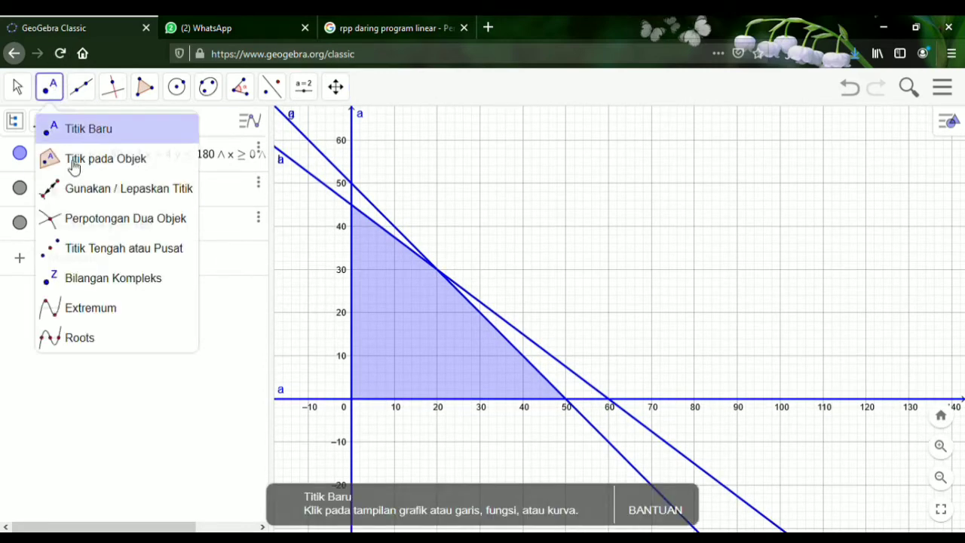
{"action": "left_click", "coordinate": [95, 227]}
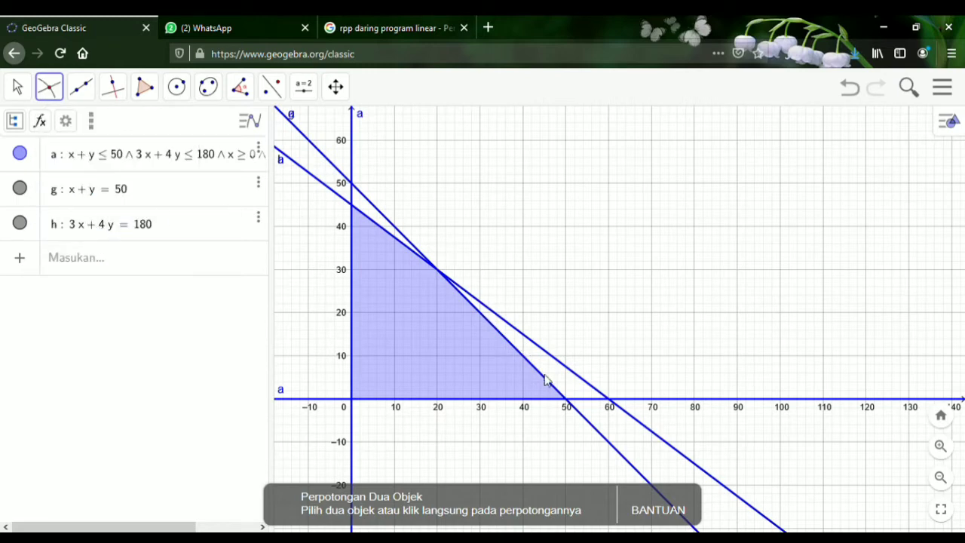
{"action": "left_click", "coordinate": [566, 400]}
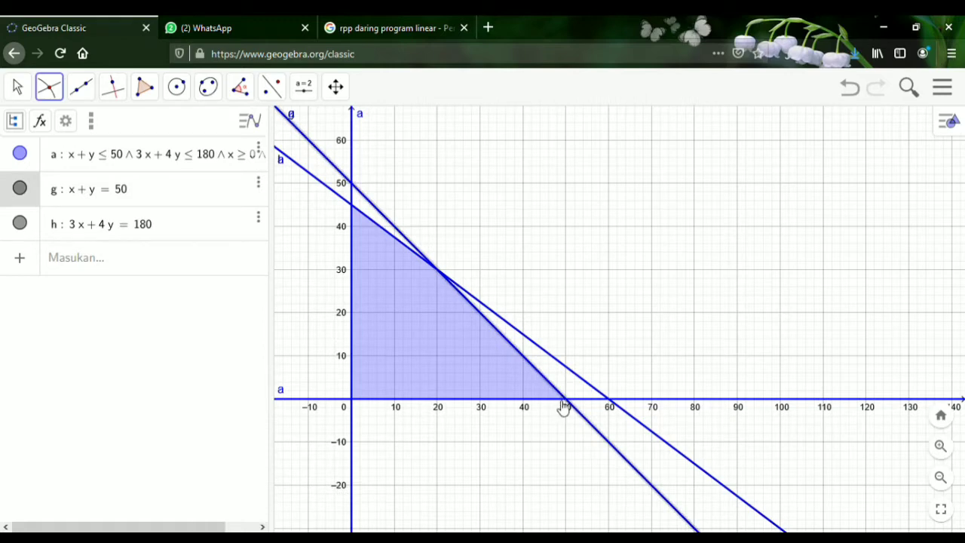
{"action": "left_click", "coordinate": [562, 402]}
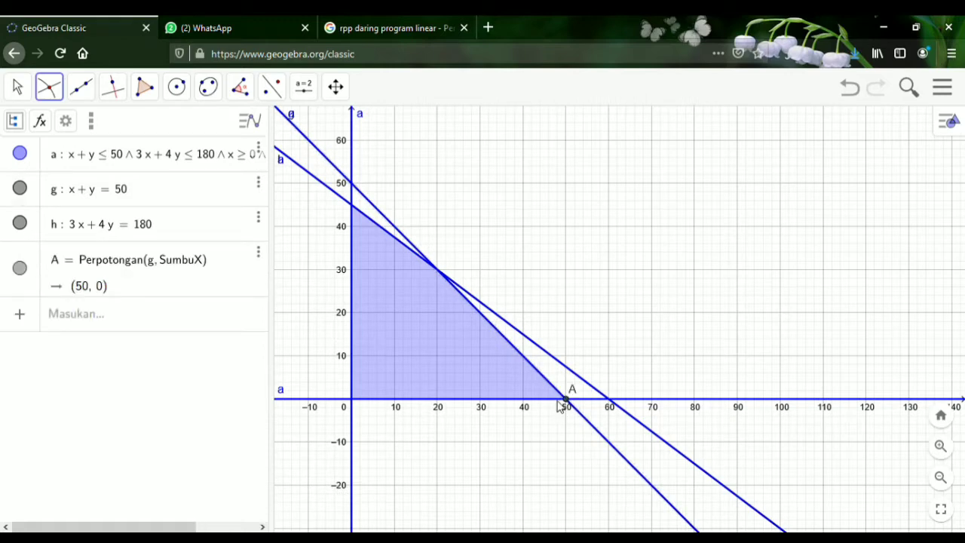
{"action": "left_click", "coordinate": [420, 256]}
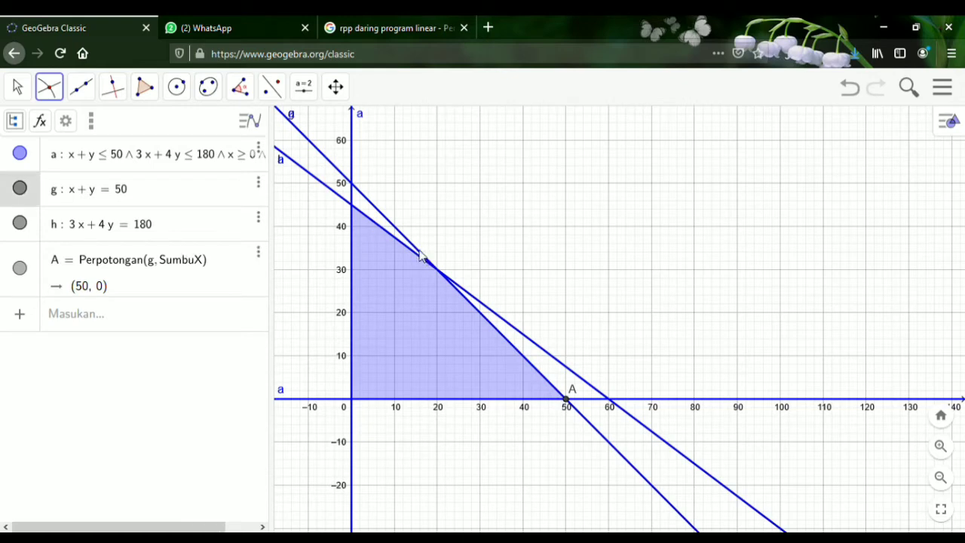
{"action": "left_click", "coordinate": [422, 259]}
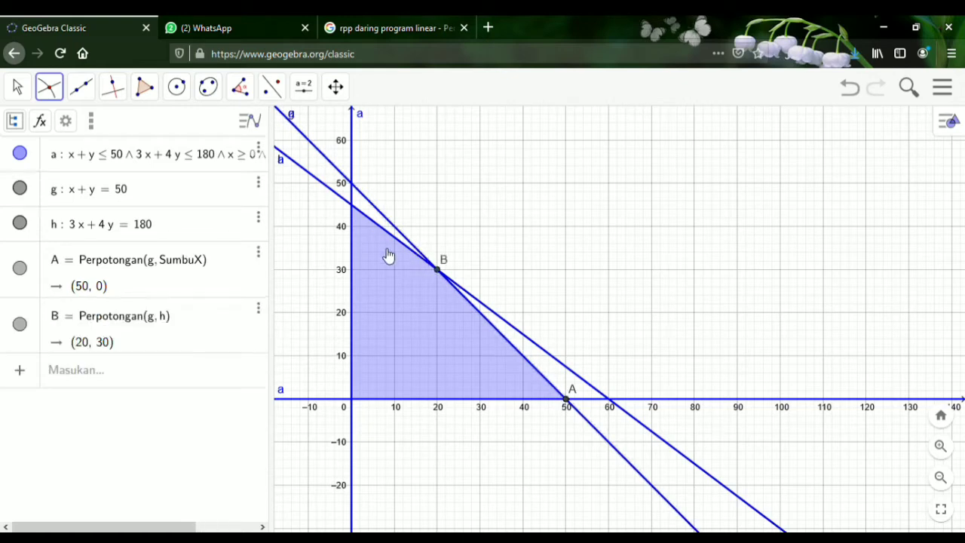
- Mark the intersection point of line h with the y-axis using the Intersect tool
{"action": "left_click", "coordinate": [362, 213]}
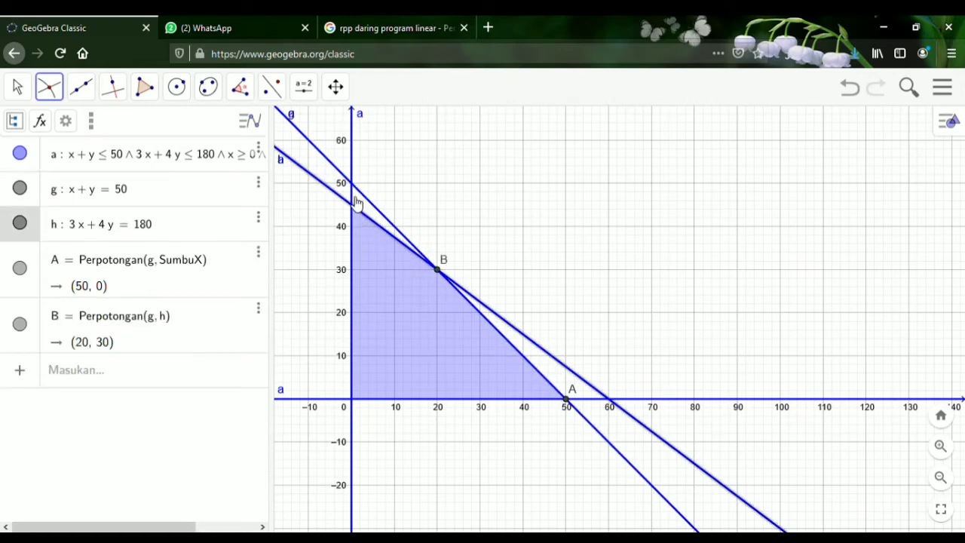
{"action": "left_click", "coordinate": [358, 204]}
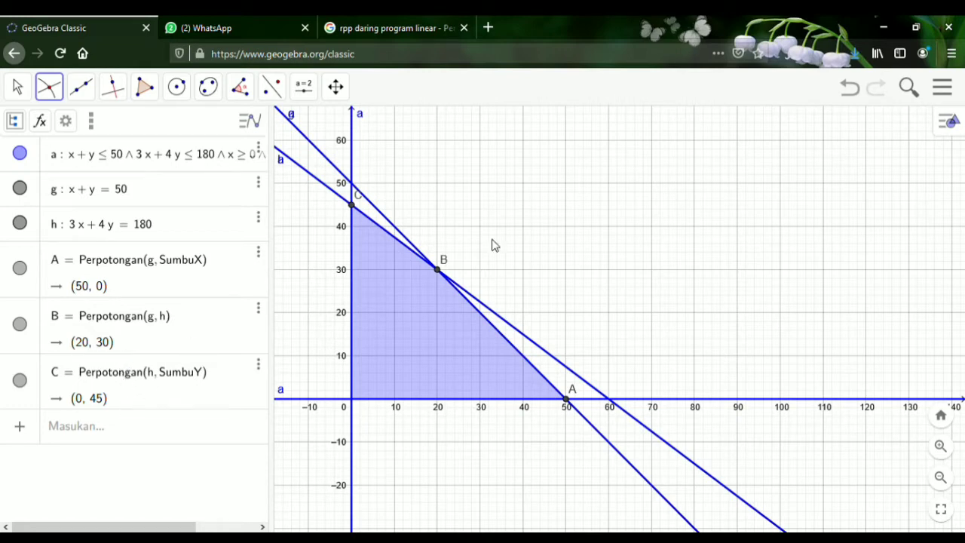
- Open the Spreadsheet view alongside the graph
{"action": "left_click", "coordinate": [953, 121]}
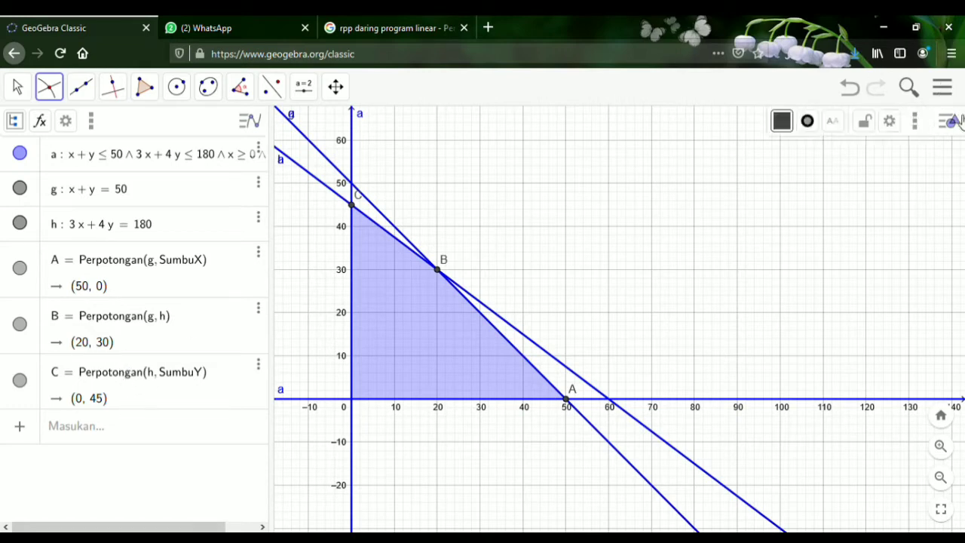
{"action": "left_click", "coordinate": [915, 123]}
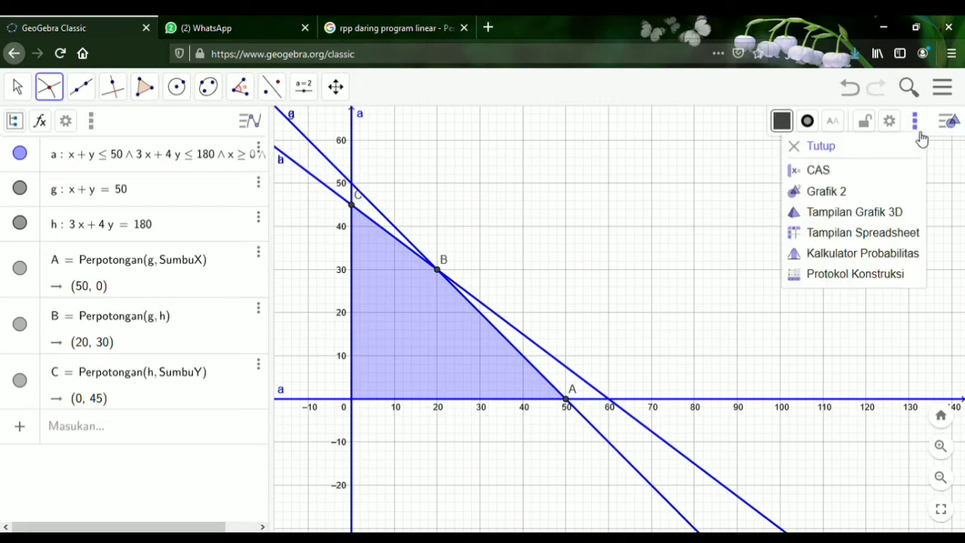
{"action": "left_click", "coordinate": [856, 234]}
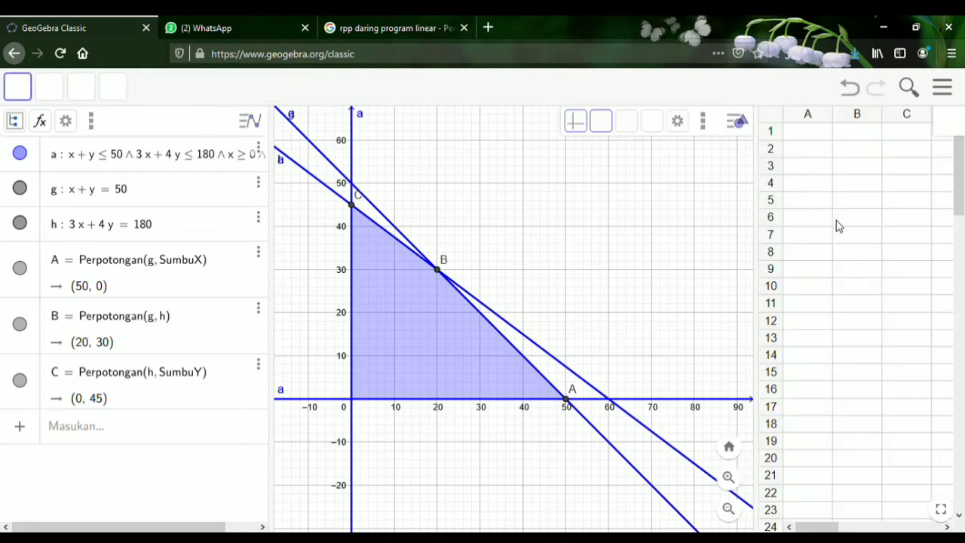
- Enter the spreadsheet headings "Titik Pojok" in cell A1 and "Fungsi Tujuan" in cell B1
{"action": "left_click", "coordinate": [808, 134]}
{"action": "left_click", "coordinate": [807, 140]}
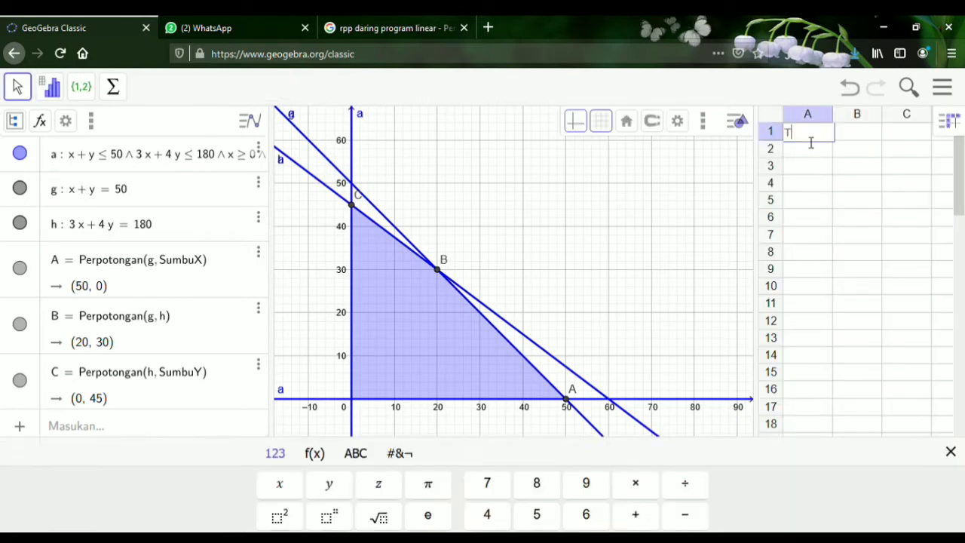
{"action": "type", "text": "Titik Pojok"}
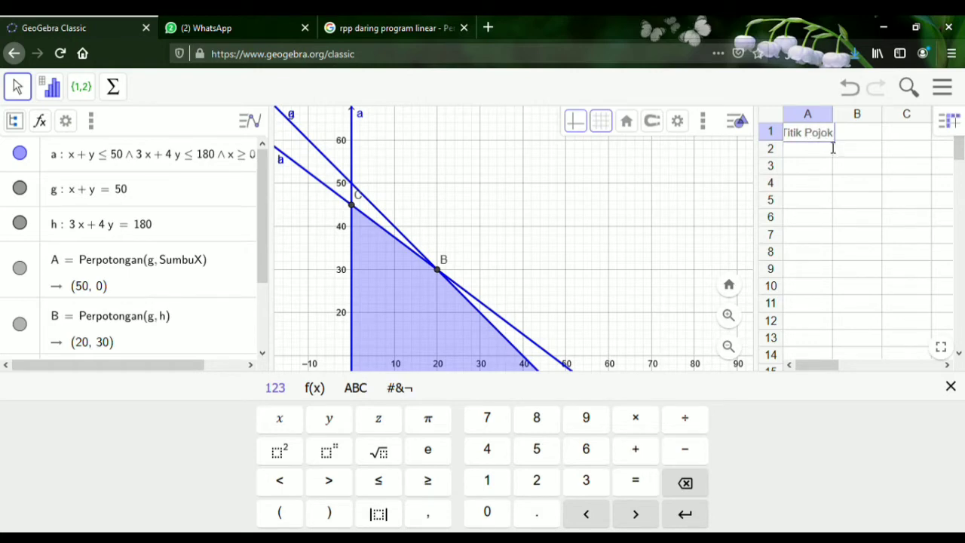
{"action": "key", "text": "Tab"}
{"action": "type", "text": "Fungsi"}
{"action": "type", "text": " Tujuan"}
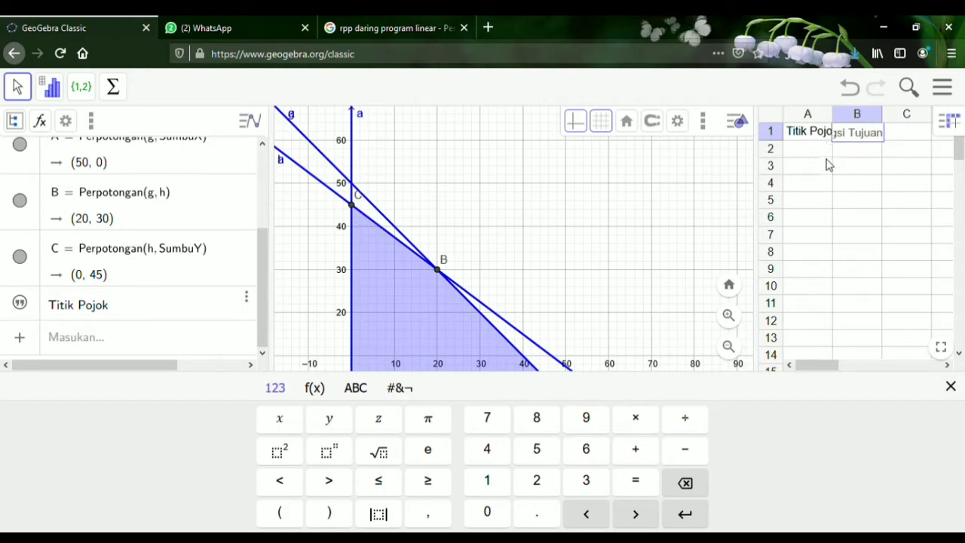
{"action": "left_click", "coordinate": [827, 173]}
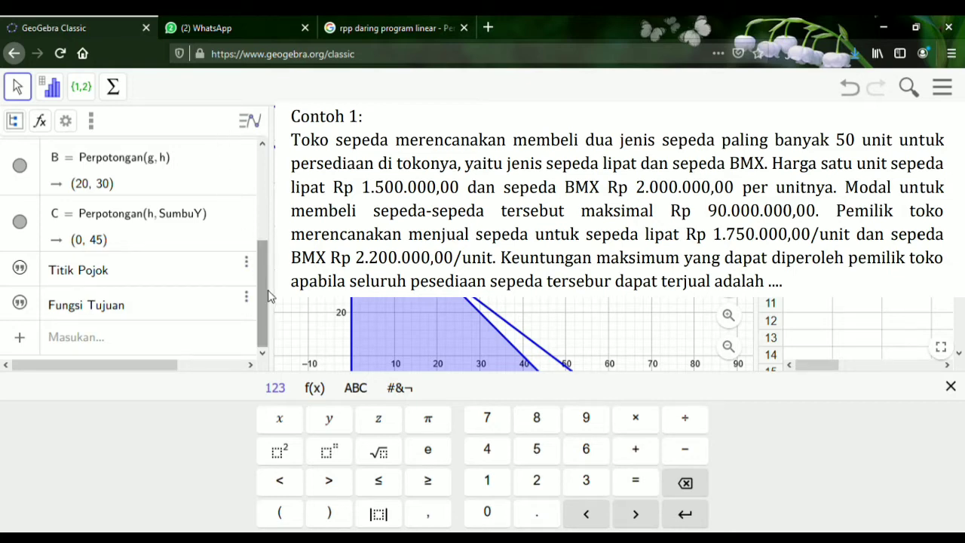
- Define the objective function f(x,y) = 250000x + 200000y as a new algebra entry
{"action": "scroll", "coordinate": [265, 236], "scroll_direction": "up", "scroll_amount": 3}
{"action": "left_click", "coordinate": [264, 224]}
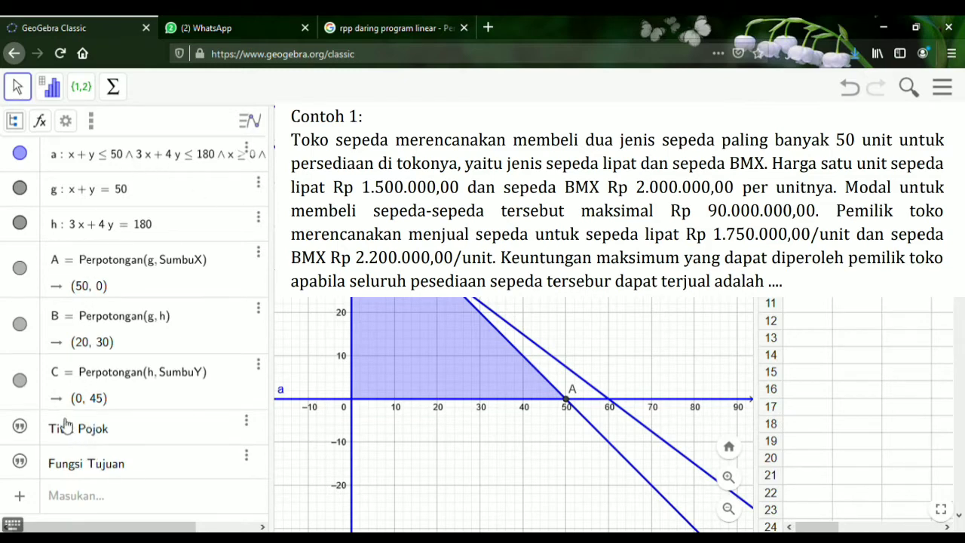
{"action": "left_click", "coordinate": [158, 407]}
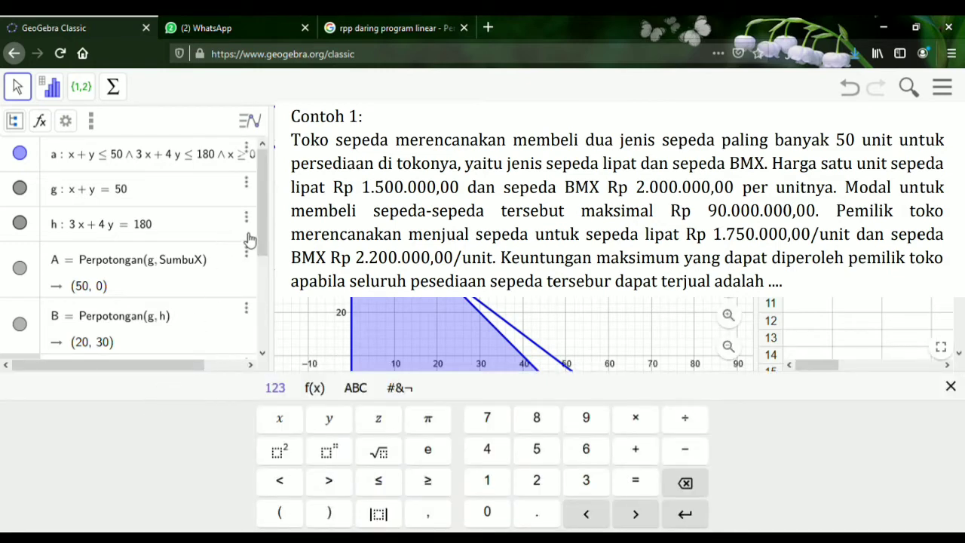
{"action": "left_click_drag", "start_coordinate": [263, 243], "coordinate": [261, 336]}
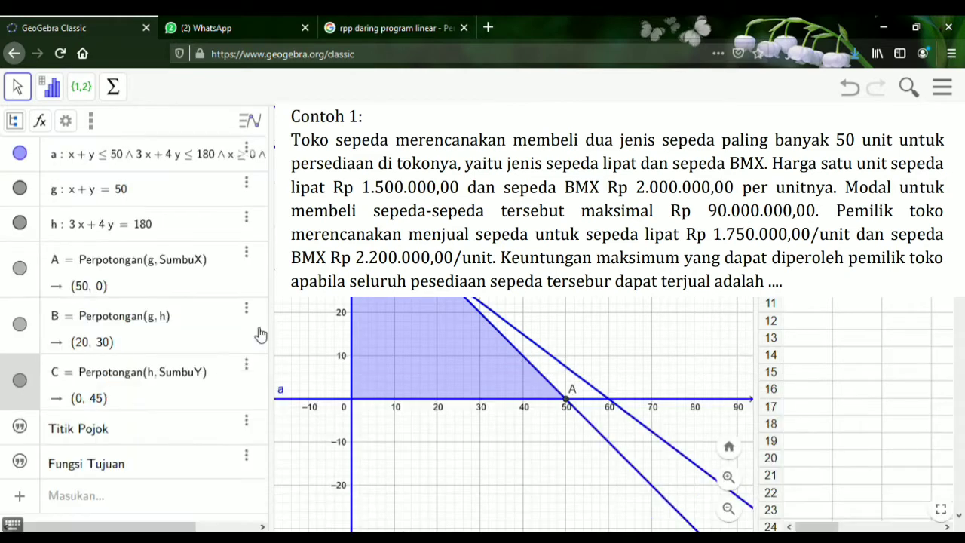
{"action": "left_click", "coordinate": [112, 500]}
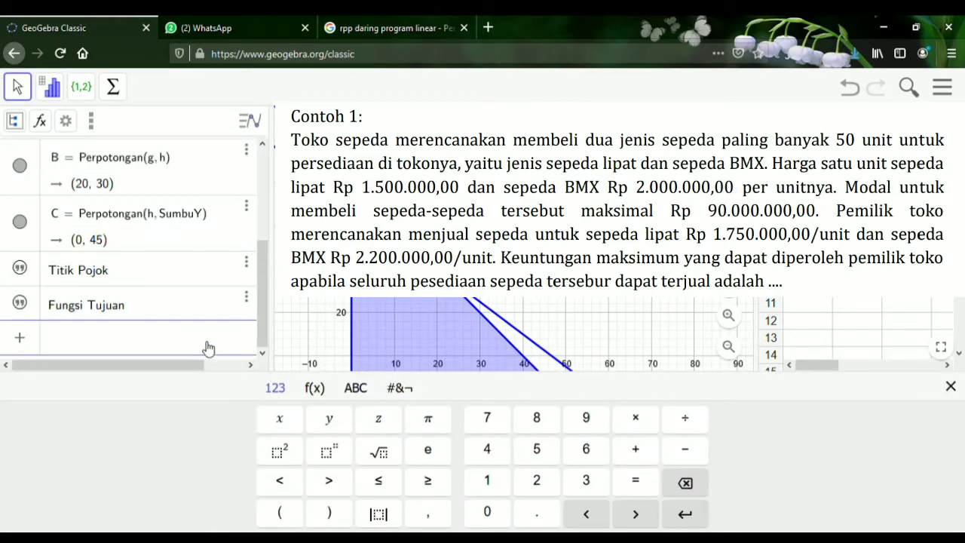
{"action": "type", "text": "f(x,y)"}
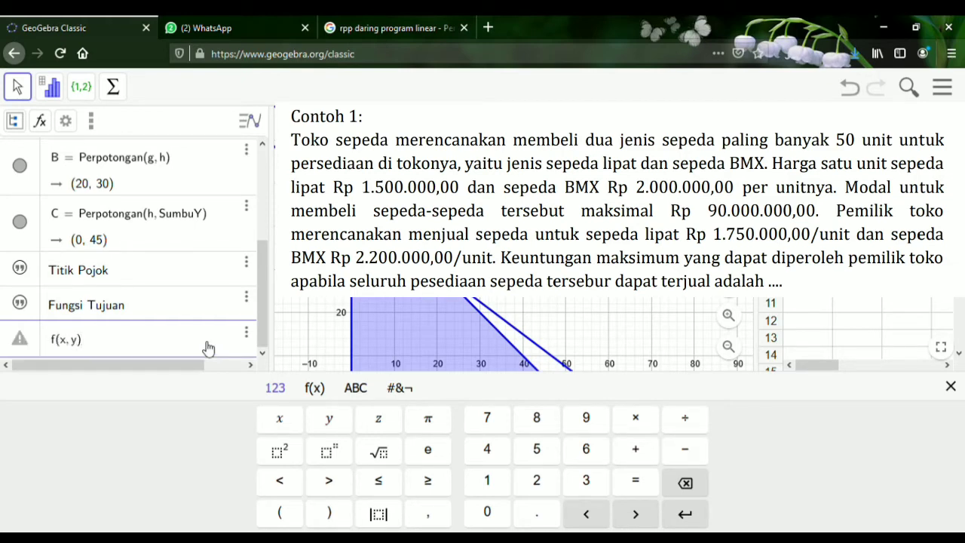
{"action": "type", "text": "= 2500"}
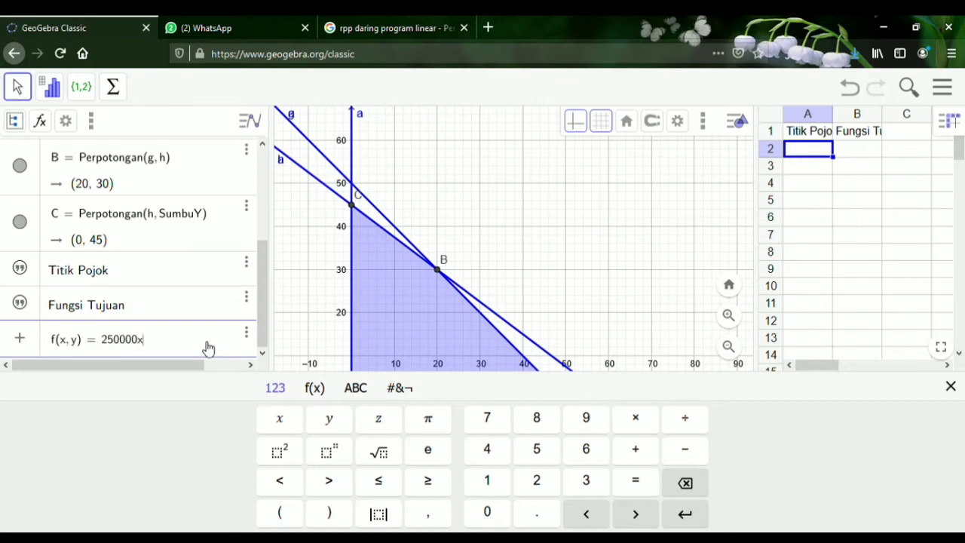
{"action": "type", "text": "00x + 2"}
{"action": "key", "text": "Return"}
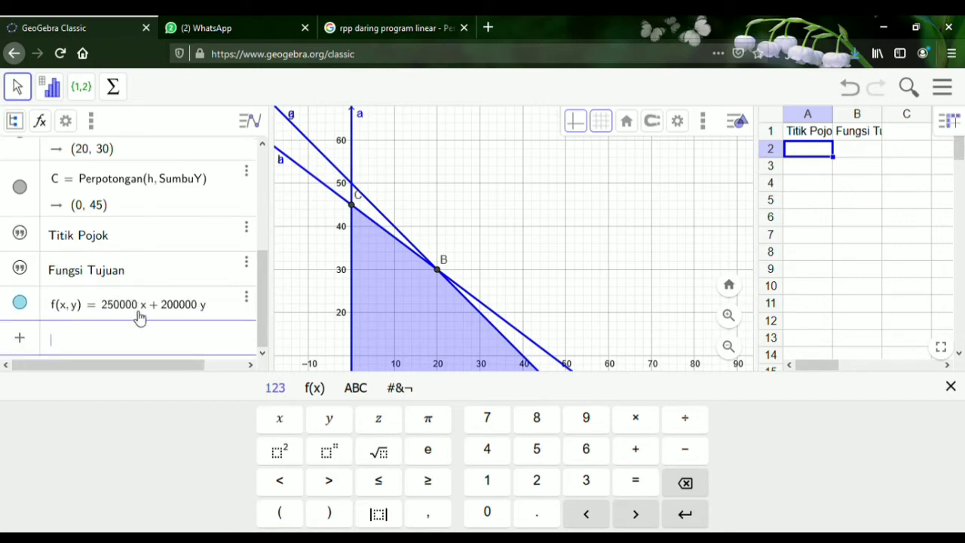
- List the corner points A, B and C in spreadsheet cells A2, A3 and A4
{"action": "left_click", "coordinate": [820, 155]}
{"action": "left_click_drag", "start_coordinate": [264, 324], "coordinate": [258, 246]}
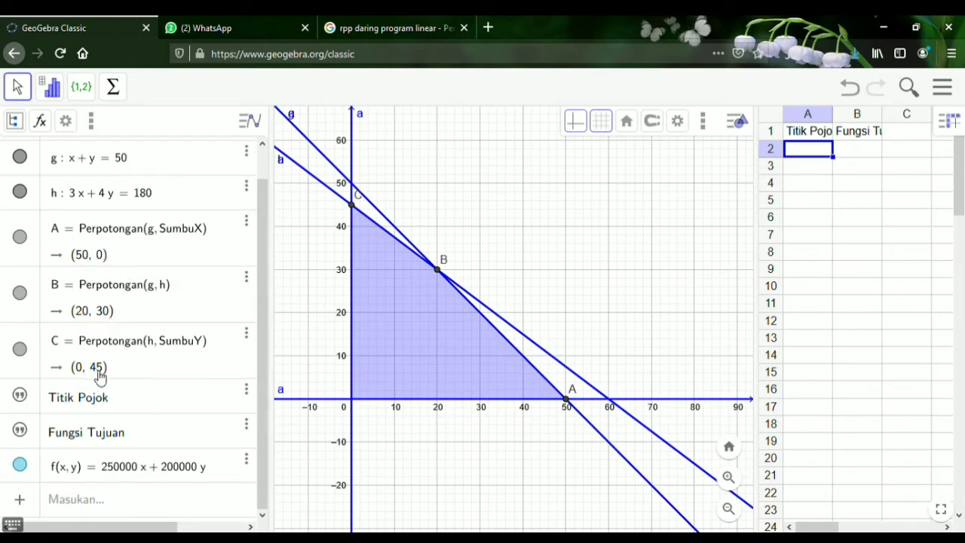
{"action": "left_click", "coordinate": [820, 156]}
{"action": "type", "text": "A"}
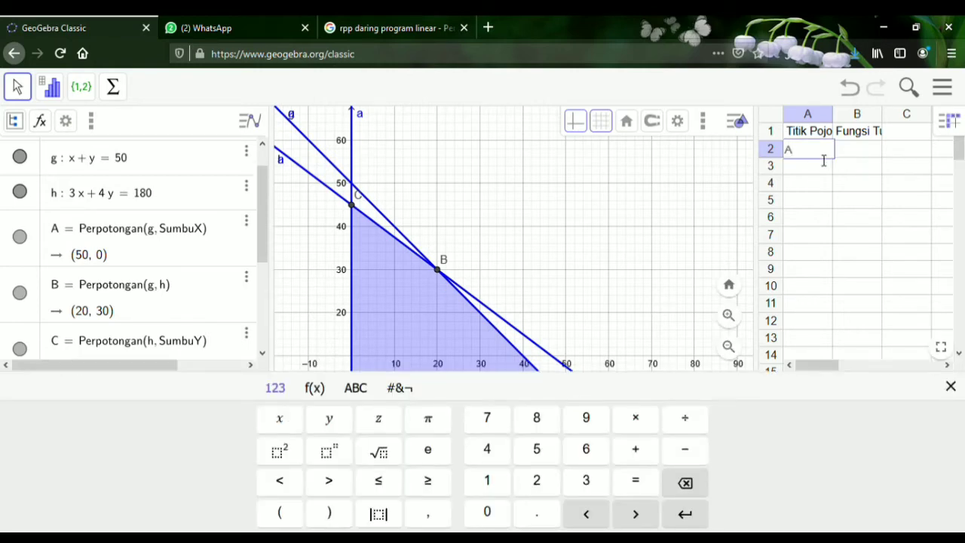
{"action": "key", "text": "Return"}
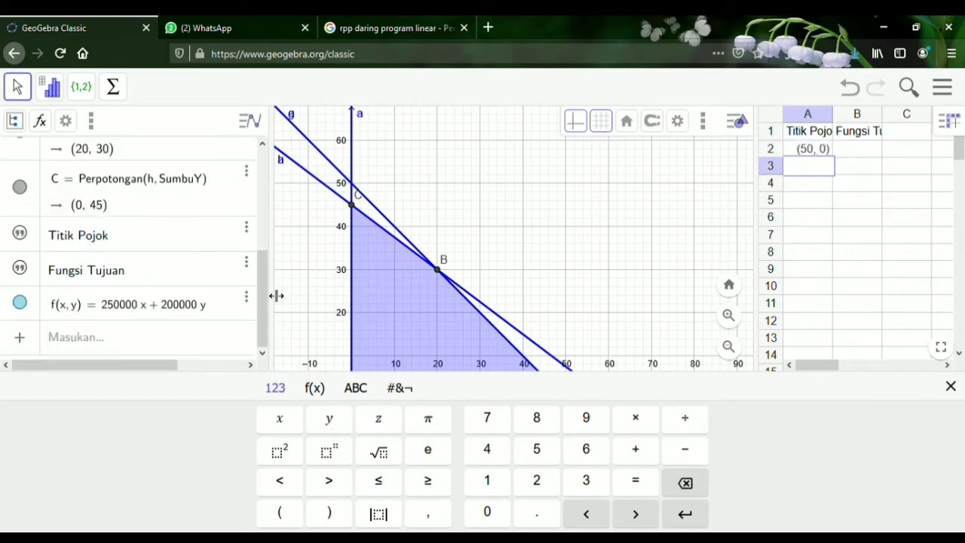
{"action": "left_click_drag", "start_coordinate": [266, 296], "coordinate": [260, 216]}
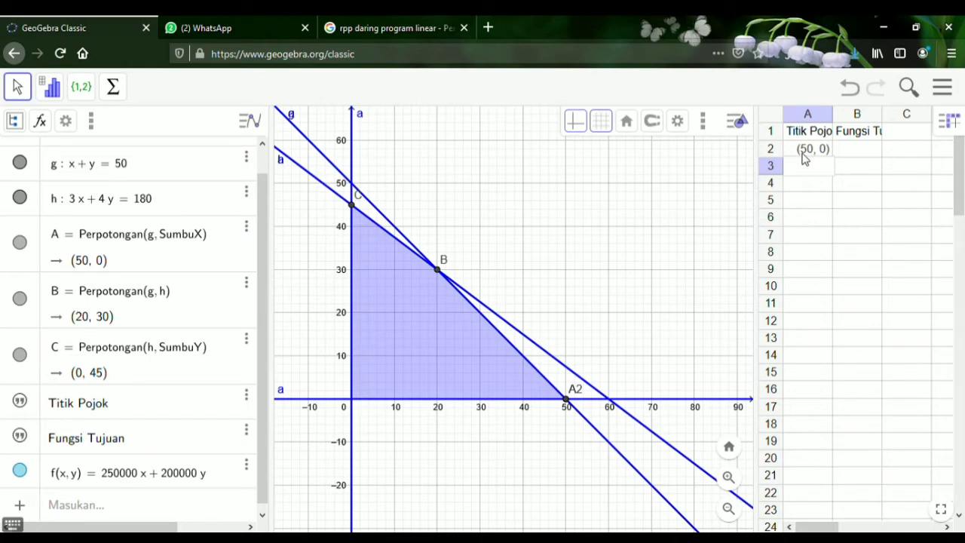
{"action": "double_click", "coordinate": [814, 174]}
{"action": "type", "text": "B"}
{"action": "key", "text": "Return"}
{"action": "type", "text": "C"}
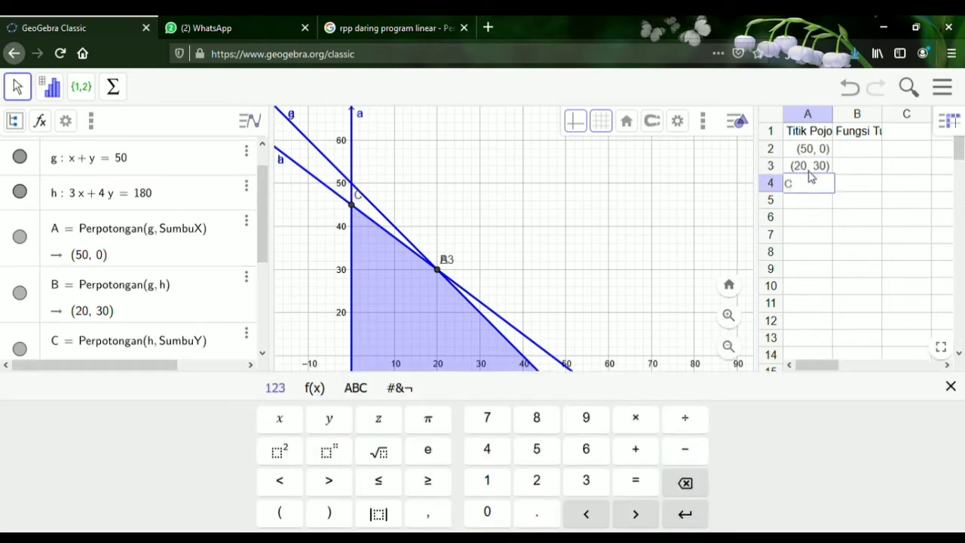
{"action": "key", "text": "Return"}
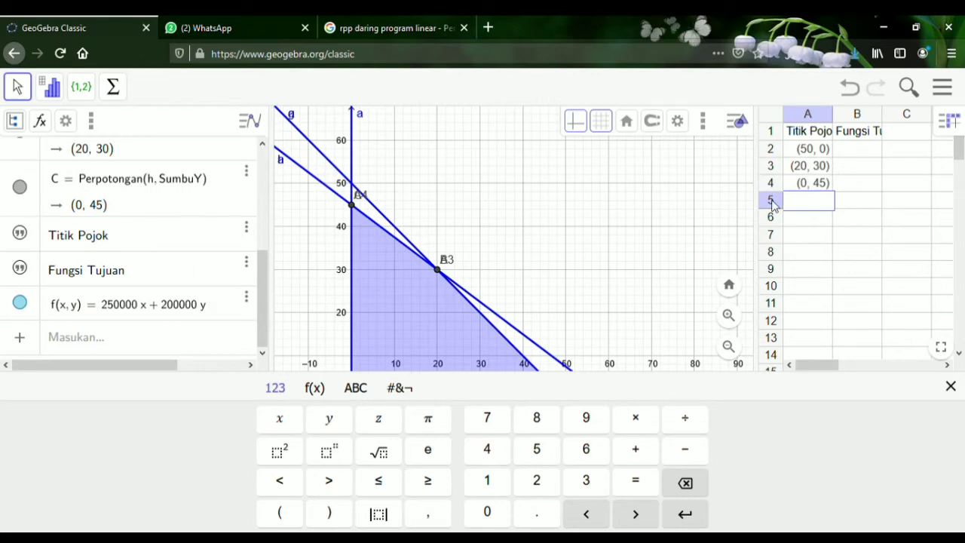
- Evaluate the objective function at the corner points by entering f(A), f(B) and f(C) in cells B2 to B4
{"action": "left_click", "coordinate": [859, 151]}
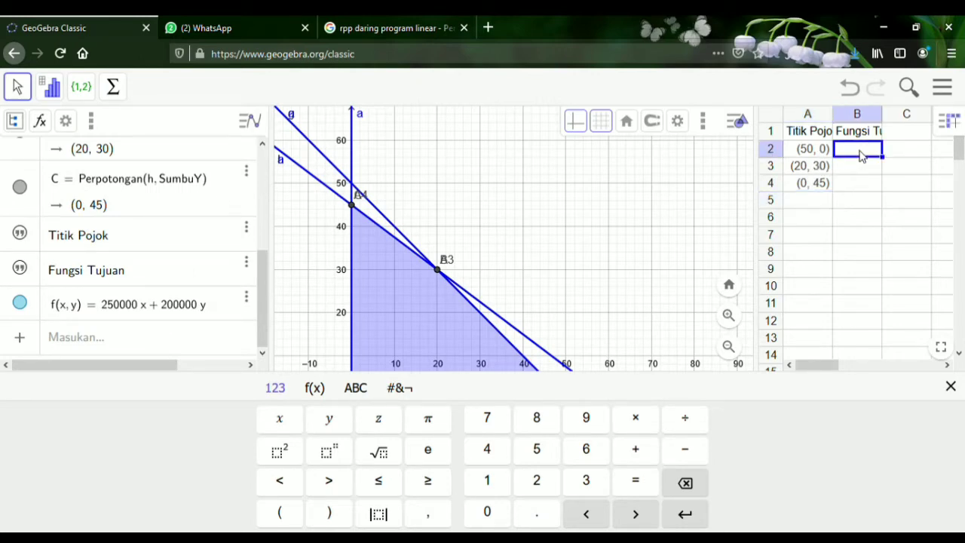
{"action": "left_click", "coordinate": [864, 156]}
{"action": "type", "text": "f(A)"}
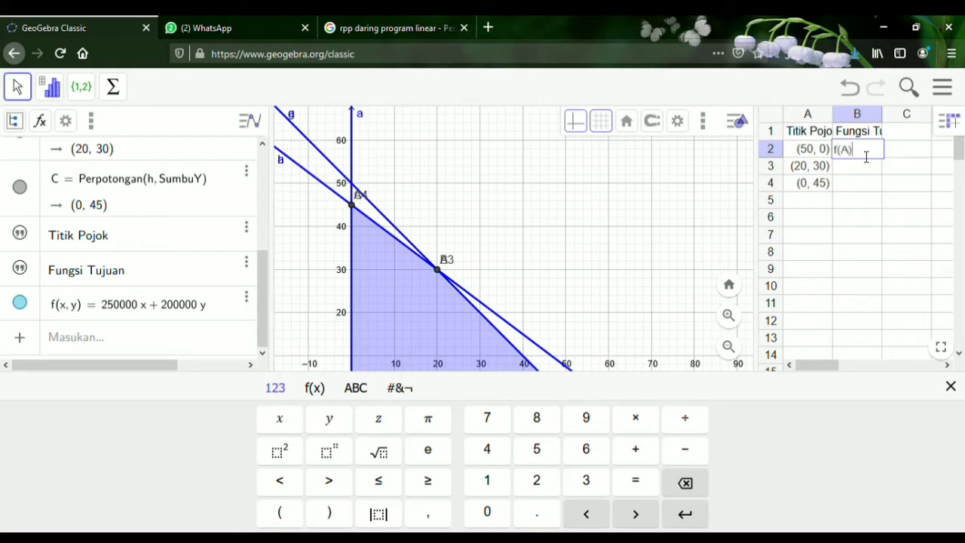
{"action": "key", "text": "Return"}
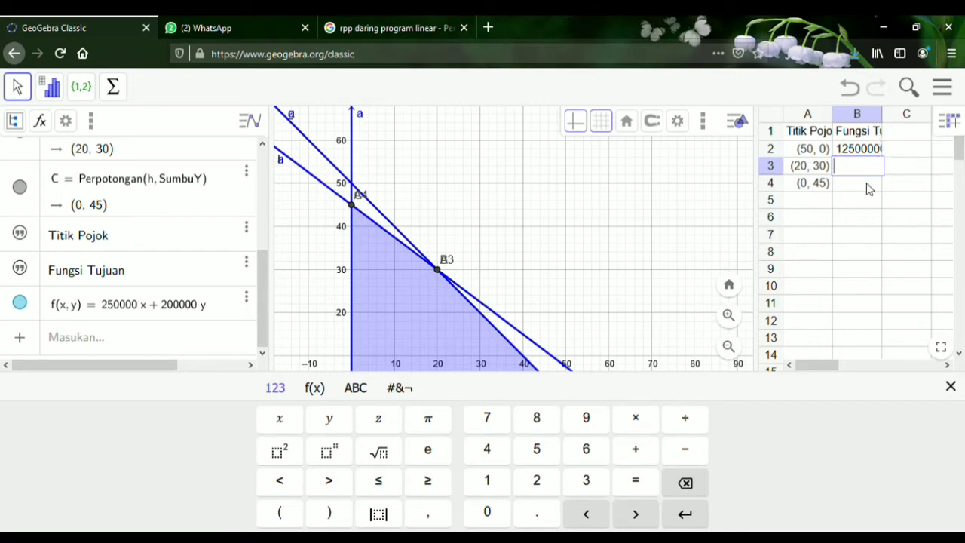
{"action": "type", "text": "f(B)"}
{"action": "left_click", "coordinate": [873, 190]}
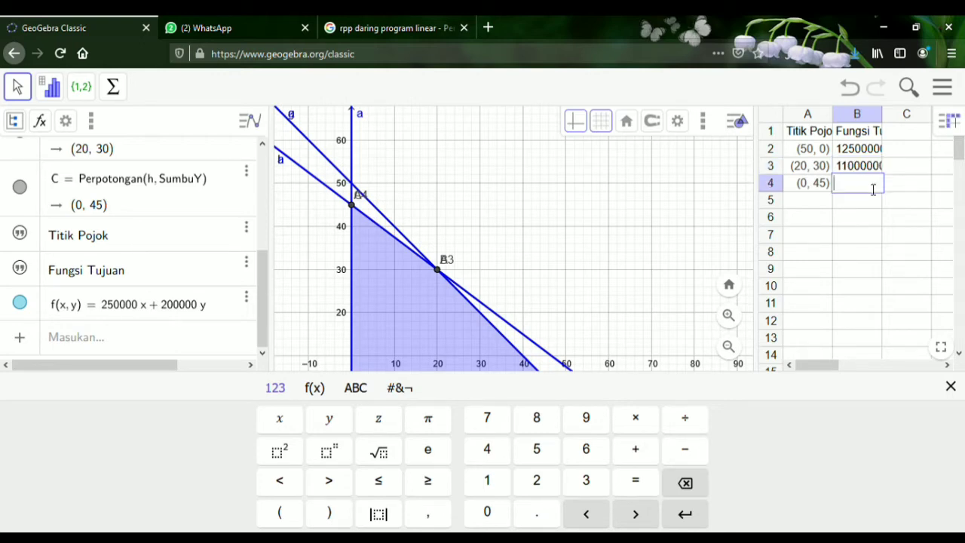
{"action": "type", "text": "f(C)"}
{"action": "key", "text": "Return"}
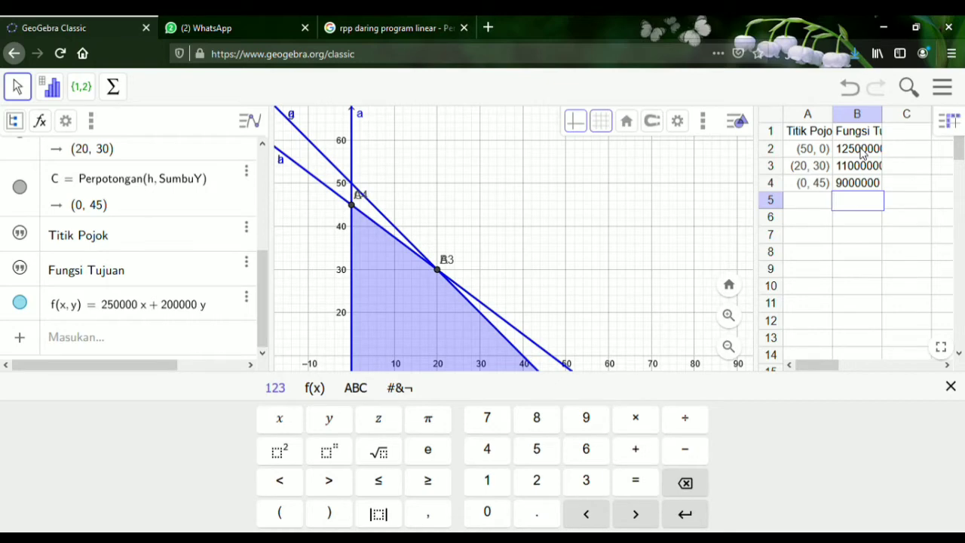
- Widen spreadsheet columns B and A so their headings and values fit
{"action": "left_click", "coordinate": [954, 123]}
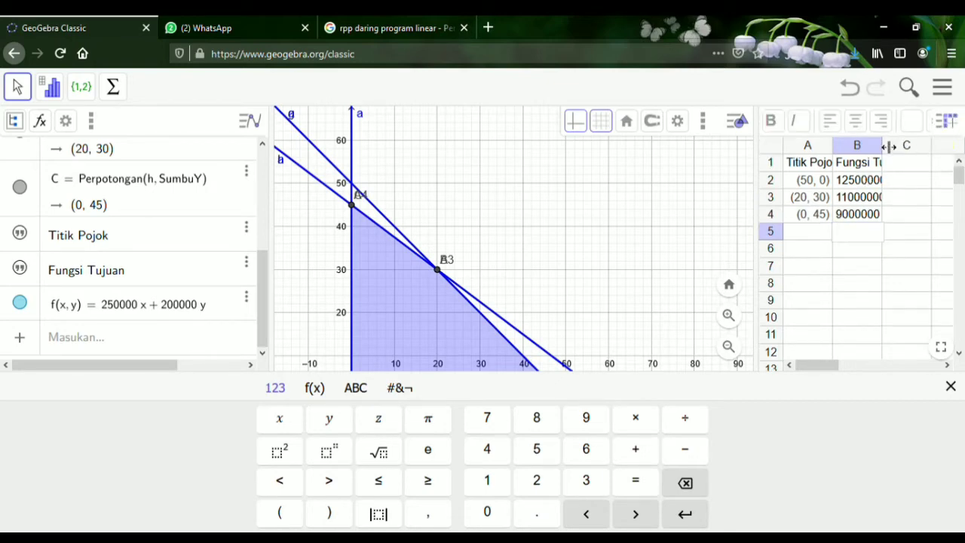
{"action": "left_click_drag", "start_coordinate": [890, 153], "coordinate": [921, 155]}
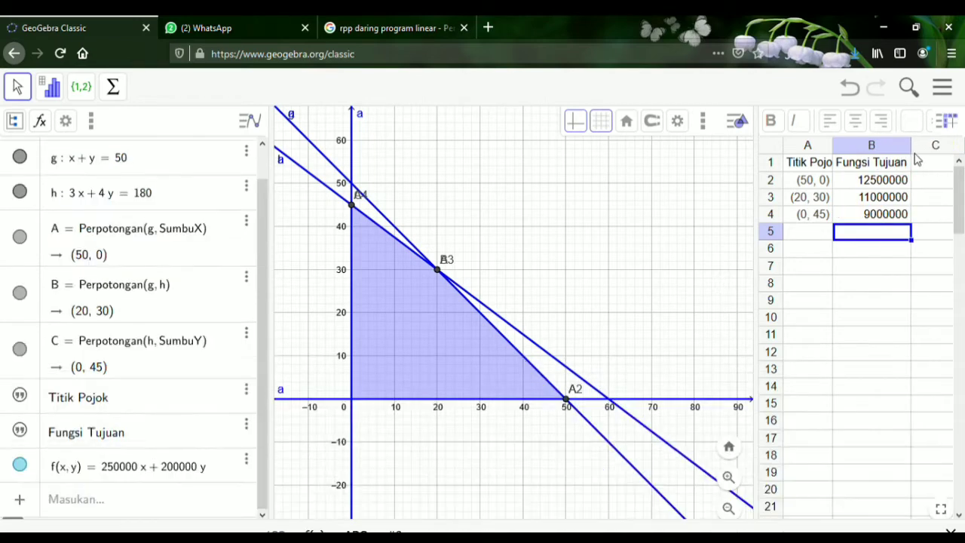
{"action": "left_click_drag", "start_coordinate": [833, 153], "coordinate": [856, 154]}
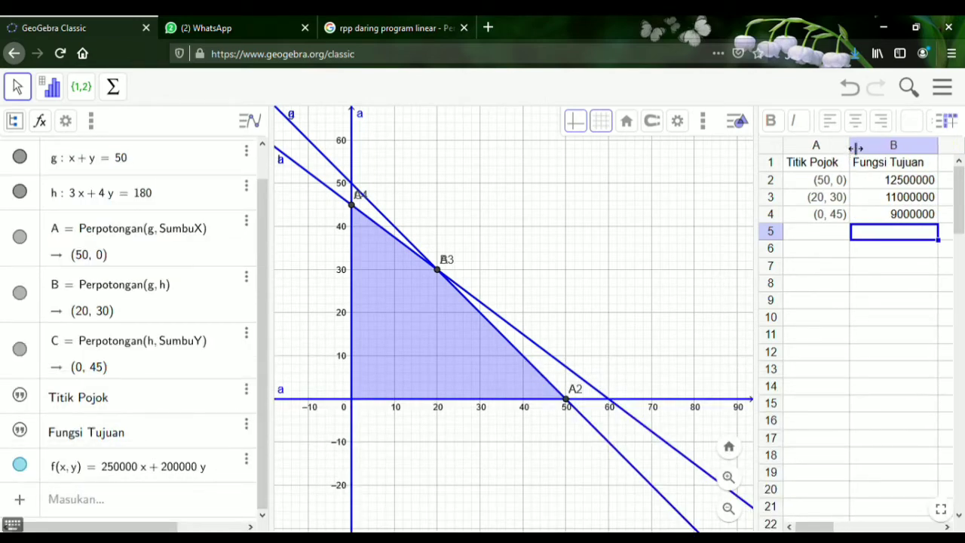
- Compare the objective function values of the three corner points in cells B2 to B4
{"action": "left_click", "coordinate": [894, 184]}
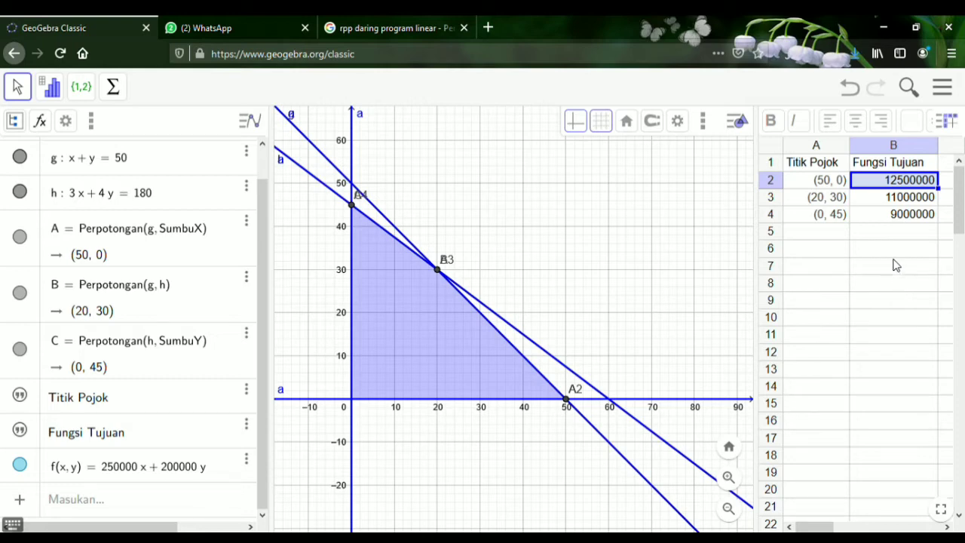
{"action": "left_click", "coordinate": [907, 201]}
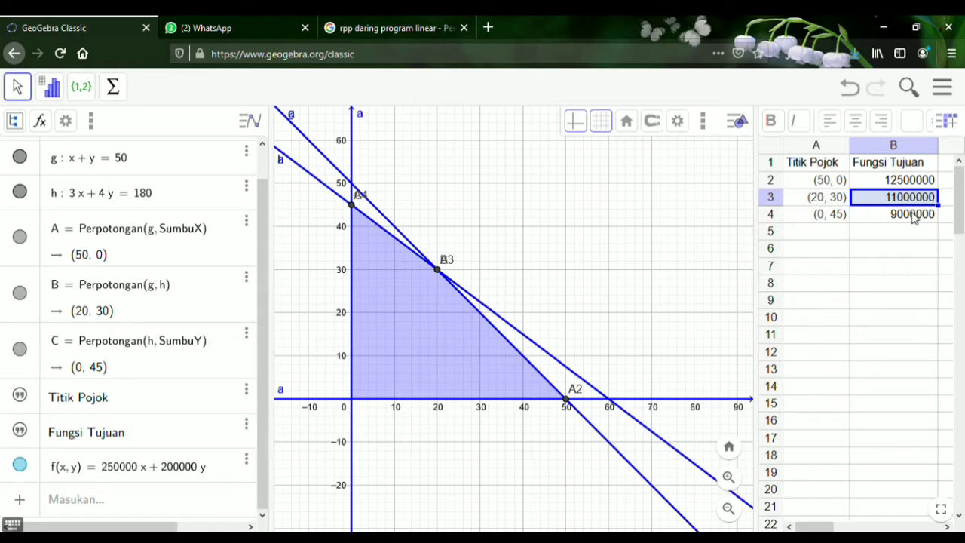
{"action": "left_click", "coordinate": [914, 217]}
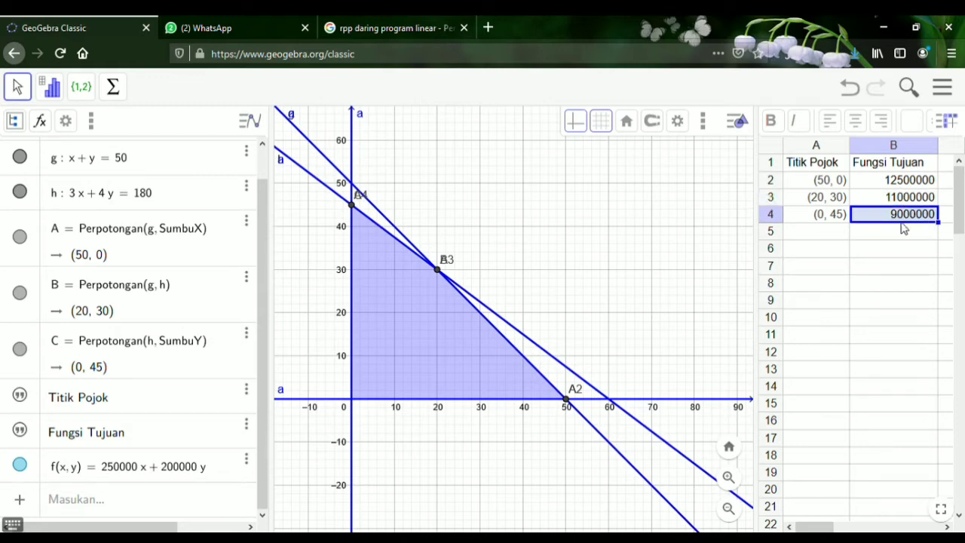
- Enter the conclusion text "Maka, keuntungan maksimal" in spreadsheet cell A6
{"action": "left_click", "coordinate": [814, 252]}
{"action": "type", "text": "M"}
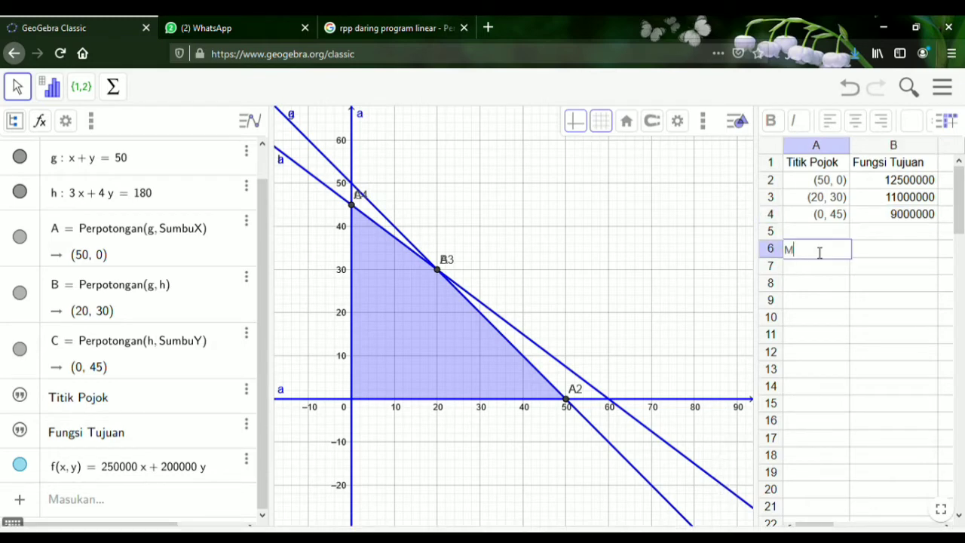
{"action": "type", "text": "aka,"}
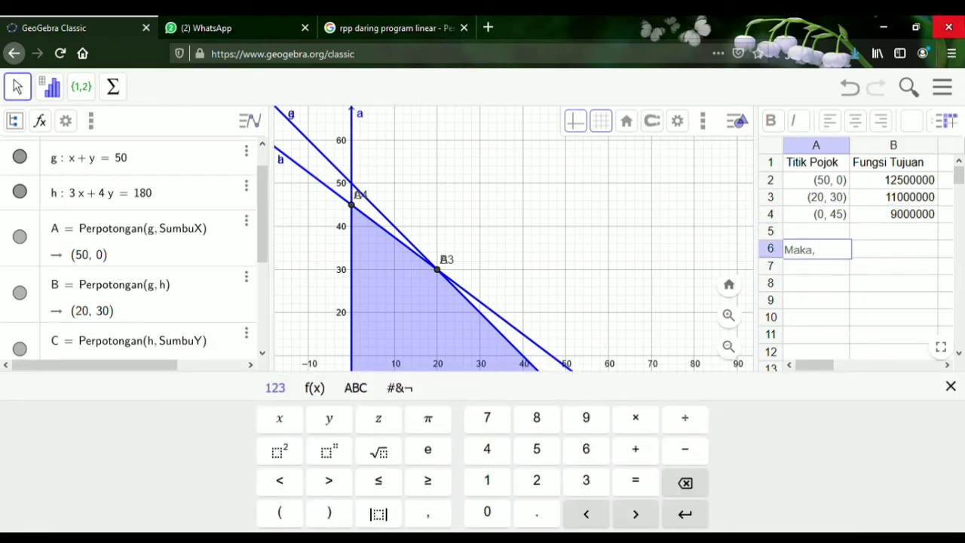
{"action": "type", "text": " keuntungan maksi"}
{"action": "type", "text": "mal"}
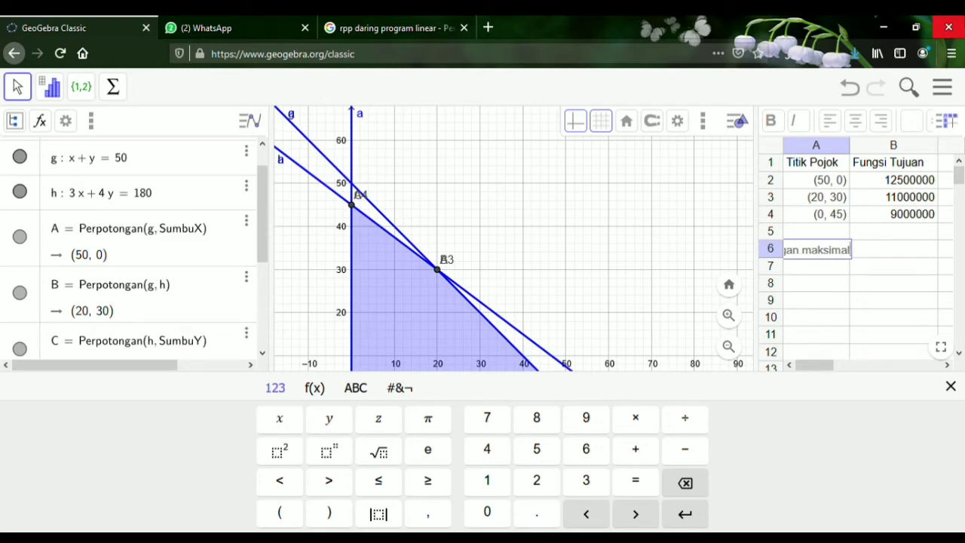
{"action": "key", "text": "Return"}
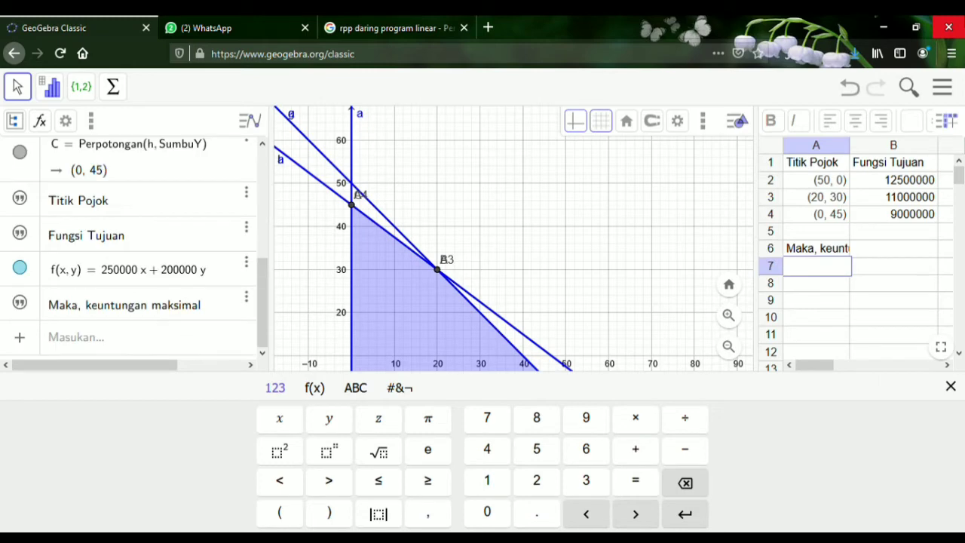
- Enter the maximum profit "Rp 12.500.000" in spreadsheet cell A7, below the conclusion text
{"action": "left_click", "coordinate": [816, 249]}
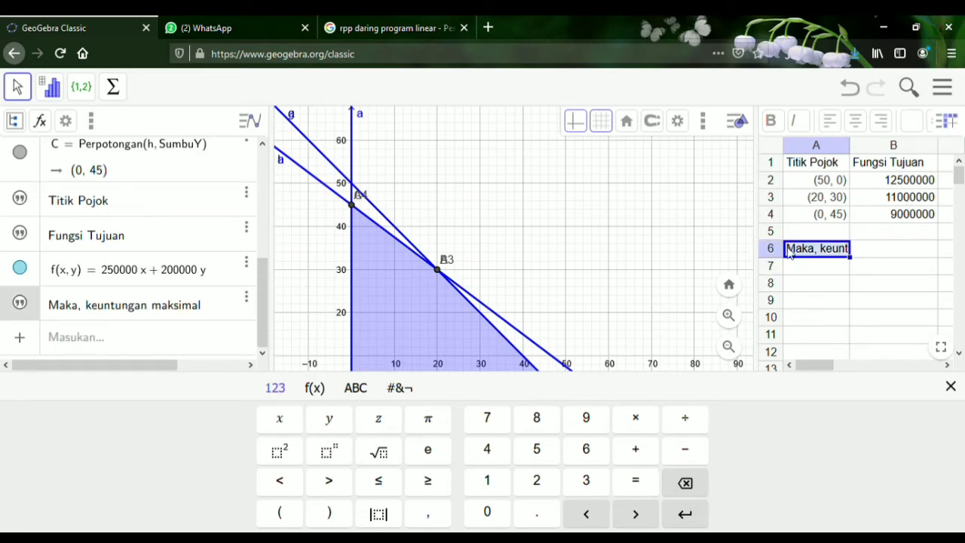
{"action": "left_click", "coordinate": [819, 273]}
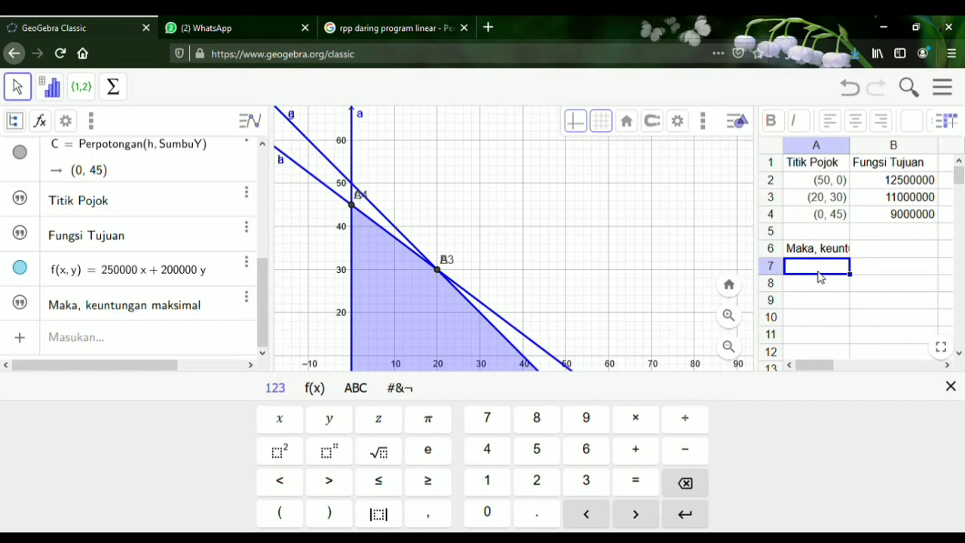
{"action": "type", "text": "Rp 12."}
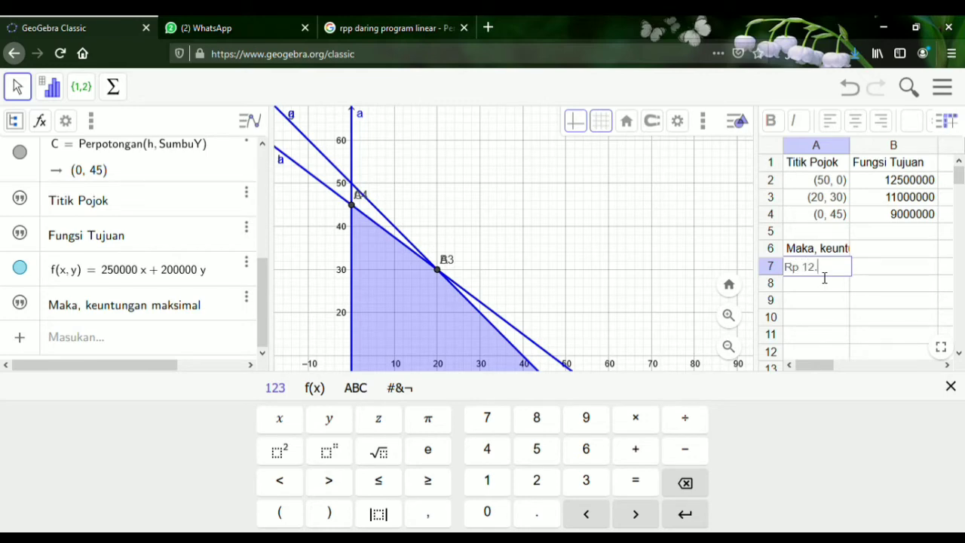
{"action": "type", "text": "500.000"}
{"action": "key", "text": "Return"}
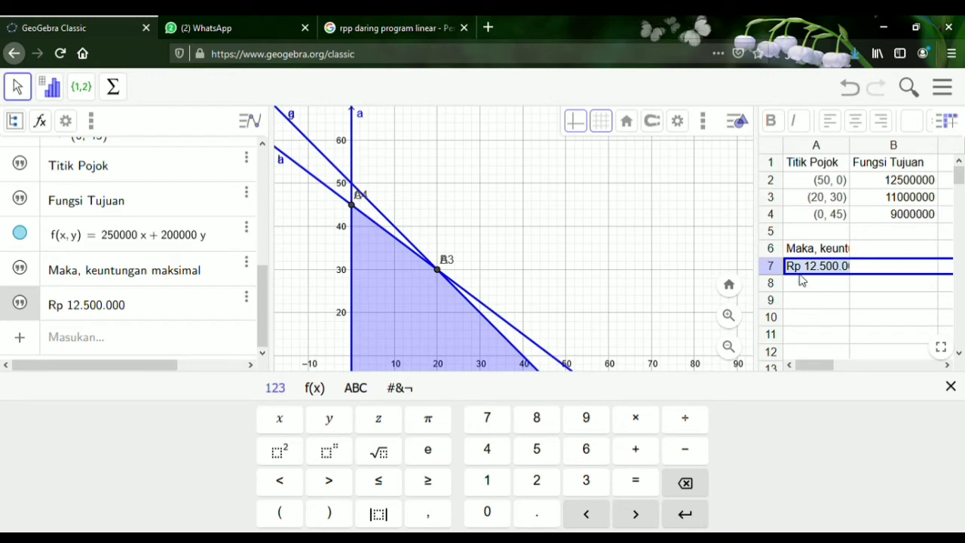
{"action": "left_click", "coordinate": [808, 298]}
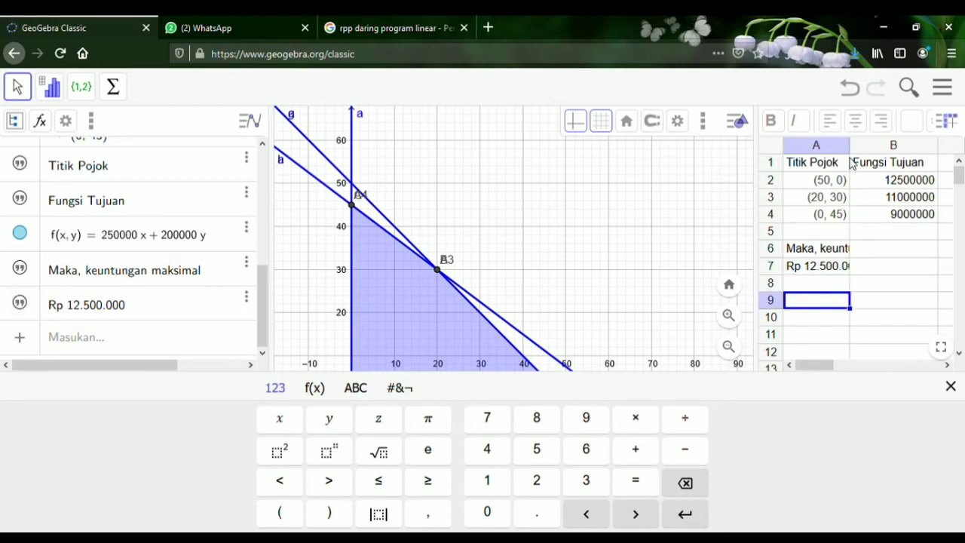
{"action": "left_click_drag", "start_coordinate": [858, 152], "coordinate": [870, 160]}
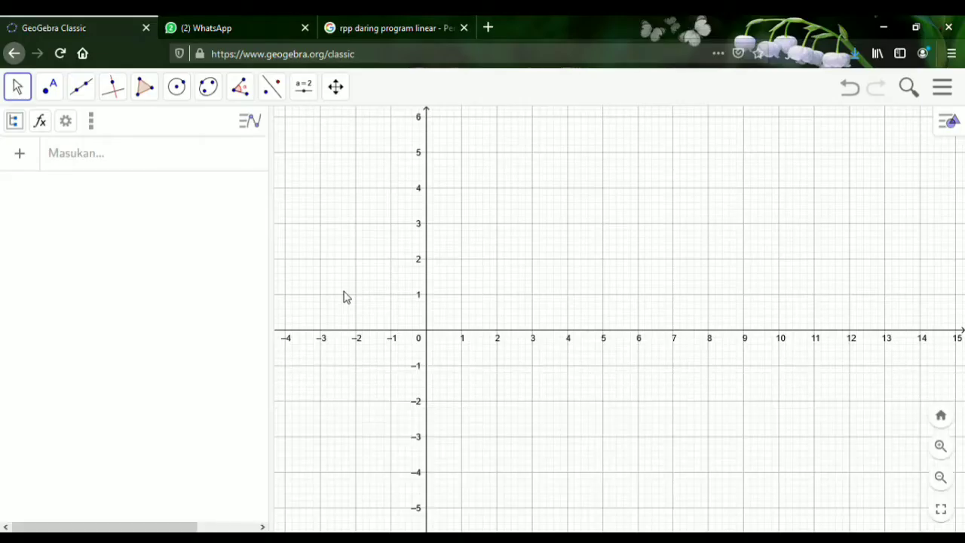
- Begin the constraint system for the second example in an empty algebra entry with 2x + 3y ≥ 24 ∧ 10x + y ≥ 10
{"action": "left_click", "coordinate": [183, 171]}
{"action": "type", "text": "2x +"}
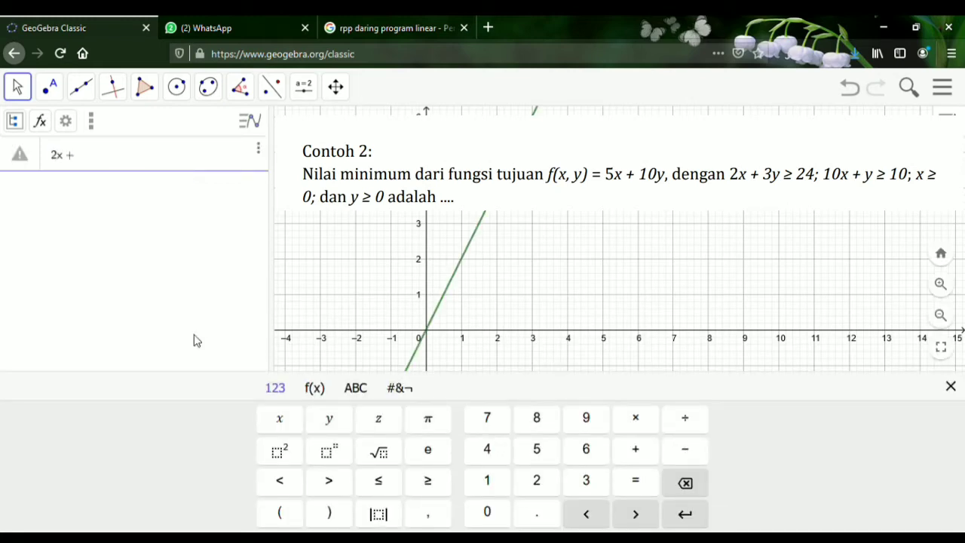
{"action": "type", "text": " 3y"}
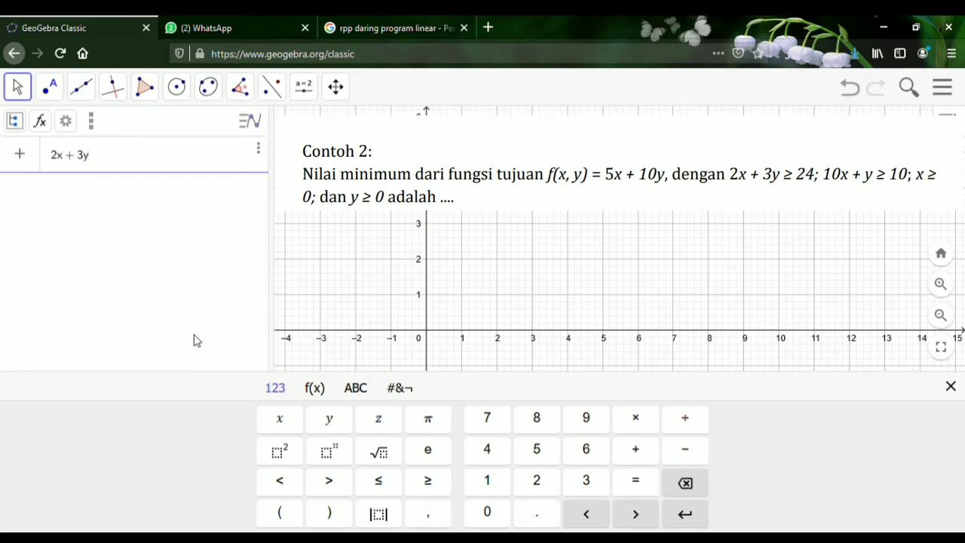
{"action": "left_click", "coordinate": [443, 490]}
{"action": "type", "text": "24"}
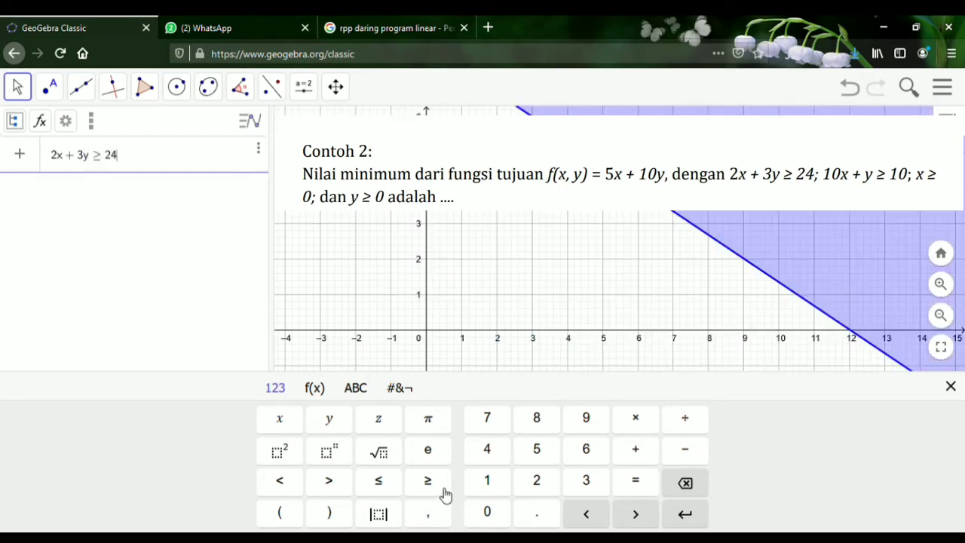
{"action": "left_click", "coordinate": [412, 388]}
{"action": "left_click", "coordinate": [463, 419]}
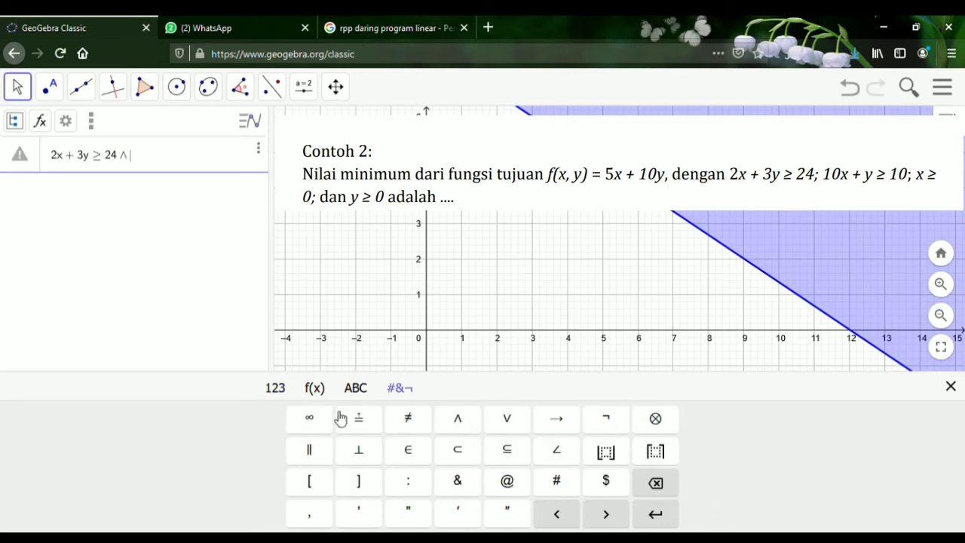
{"action": "left_click", "coordinate": [277, 388]}
{"action": "type", "text": "10x + y"}
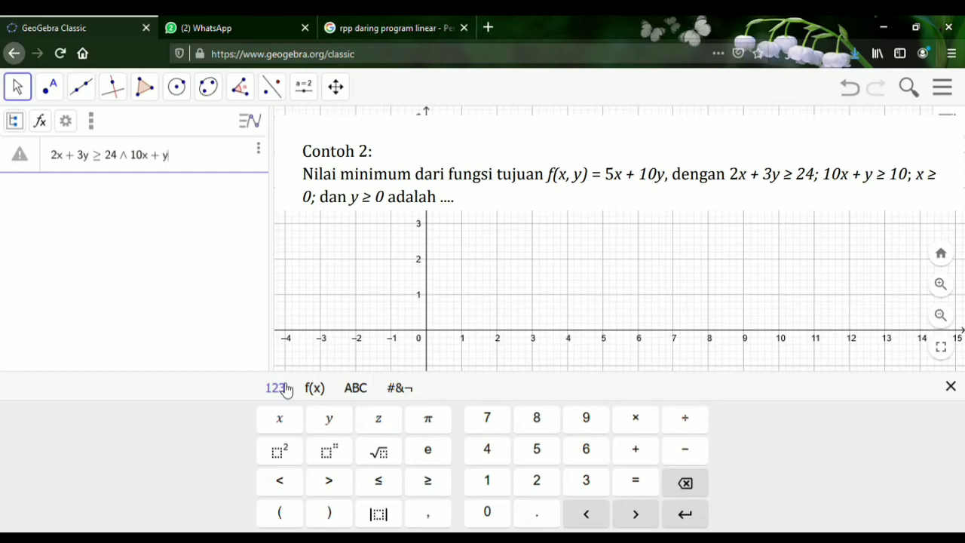
{"action": "left_click", "coordinate": [429, 481]}
{"action": "type", "text": "10"}
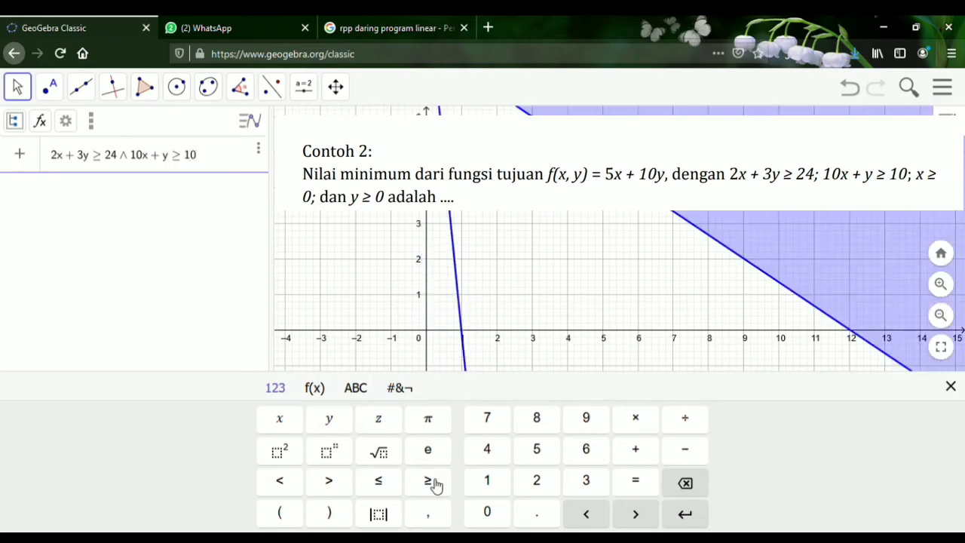
- Extend the constraint entry with ∧ x ≥ 0 ∧ y ≥ 0 and plot the combined region
{"action": "left_click", "coordinate": [407, 391]}
{"action": "left_click", "coordinate": [457, 420]}
{"action": "left_click", "coordinate": [275, 387]}
{"action": "type", "text": "x ≥ "}
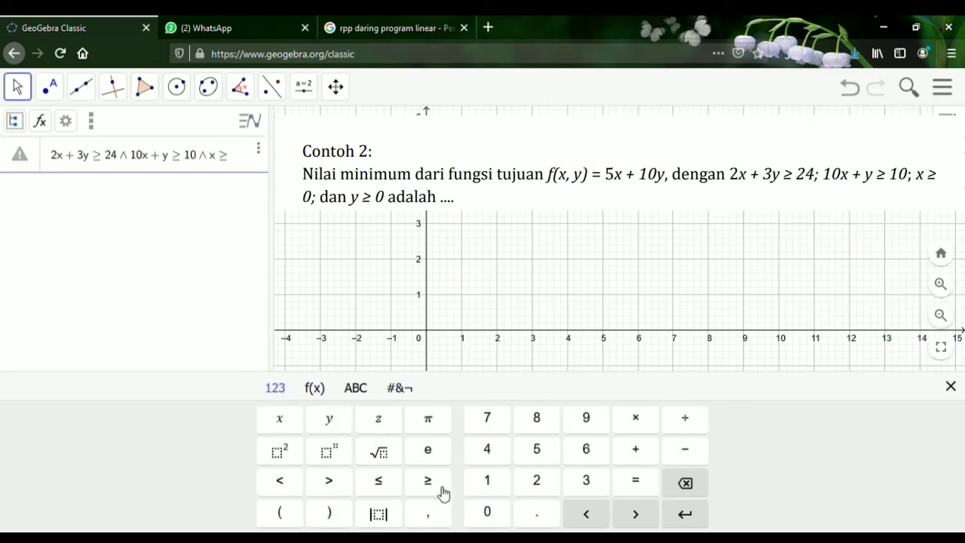
{"action": "type", "text": "0"}
{"action": "left_click", "coordinate": [414, 390]}
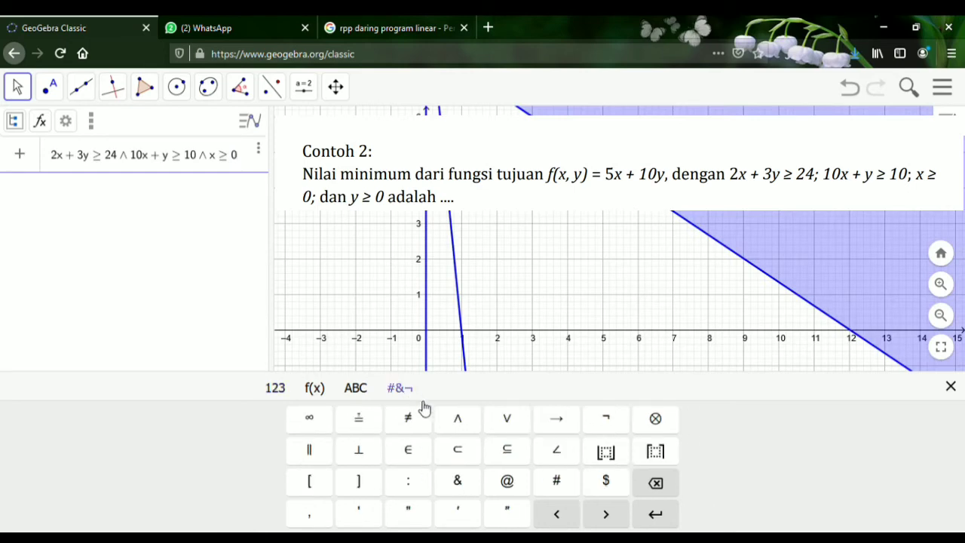
{"action": "left_click", "coordinate": [466, 427]}
{"action": "type", "text": "y"}
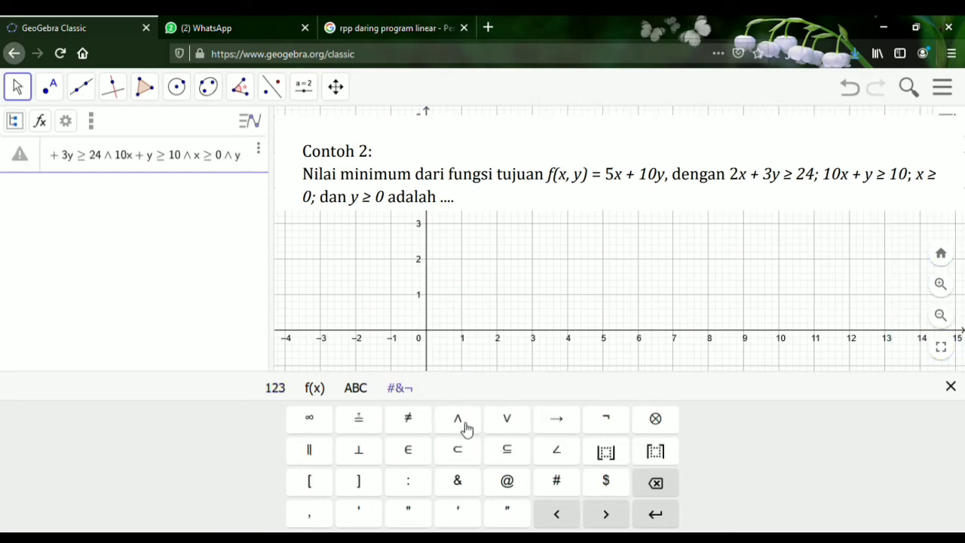
{"action": "left_click", "coordinate": [275, 388]}
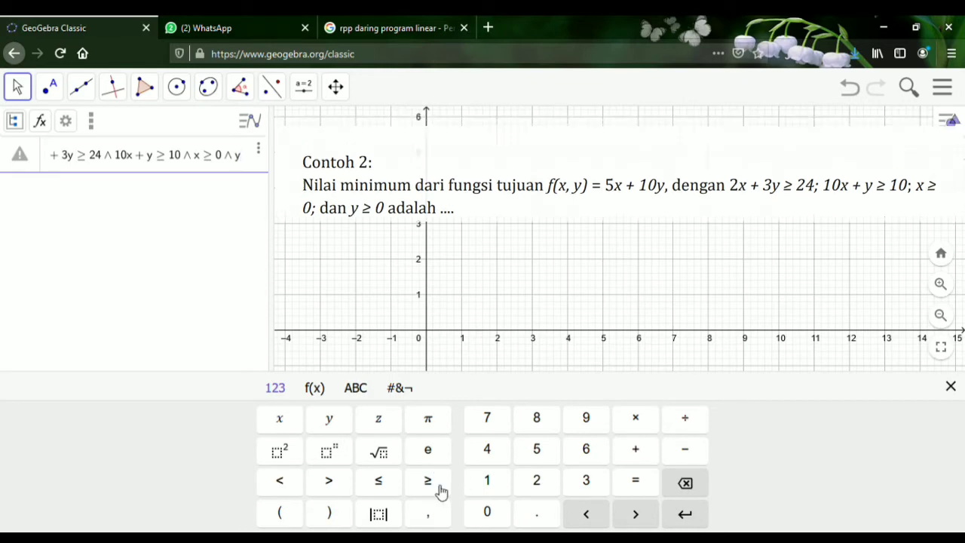
{"action": "left_click", "coordinate": [435, 485]}
{"action": "type", "text": "0"}
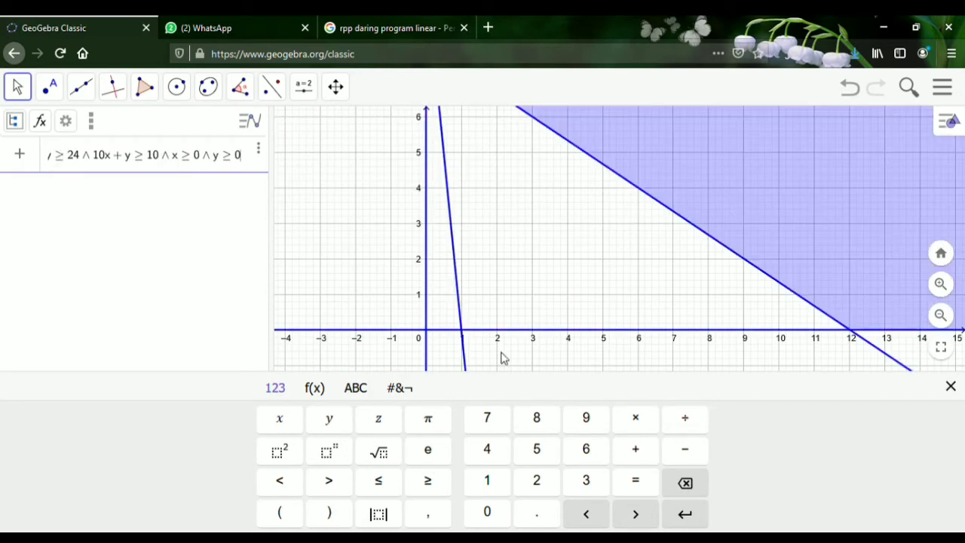
{"action": "key", "text": "Return"}
- Plot the first constraint's boundary line 2x + 3y = 24 as a new algebra entry
{"action": "left_click", "coordinate": [317, 110]}
{"action": "left_click", "coordinate": [336, 86]}
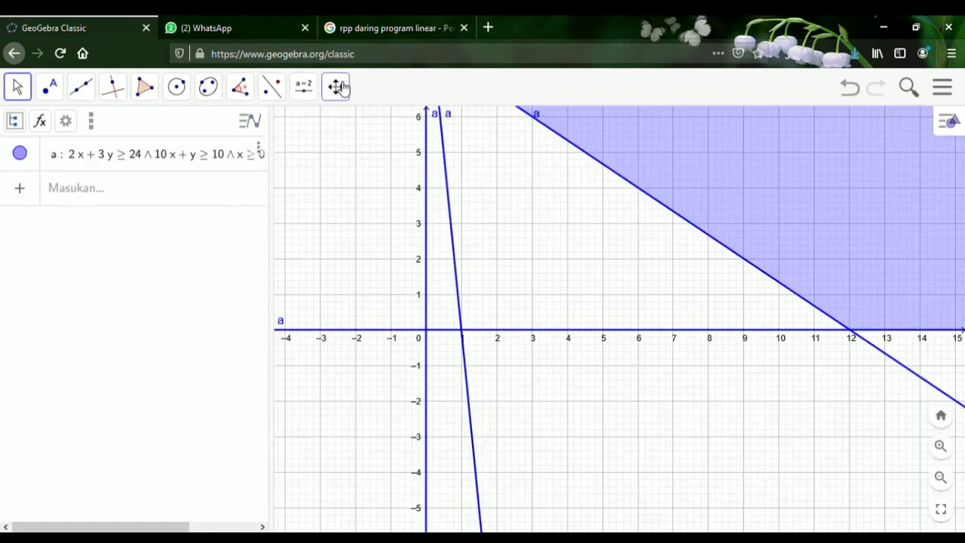
{"action": "left_click_drag", "start_coordinate": [598, 218], "coordinate": [540, 390]}
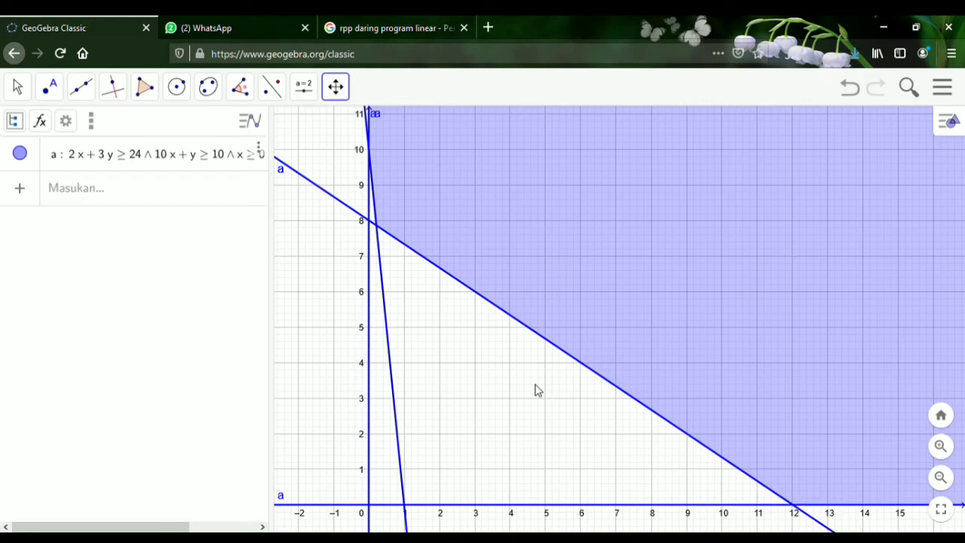
{"action": "left_click", "coordinate": [138, 195]}
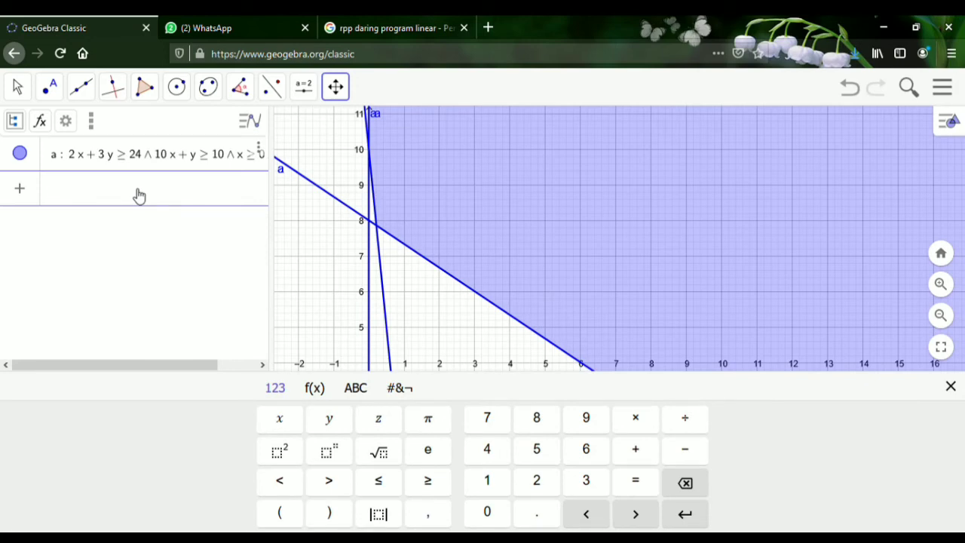
{"action": "type", "text": "2x+3y"}
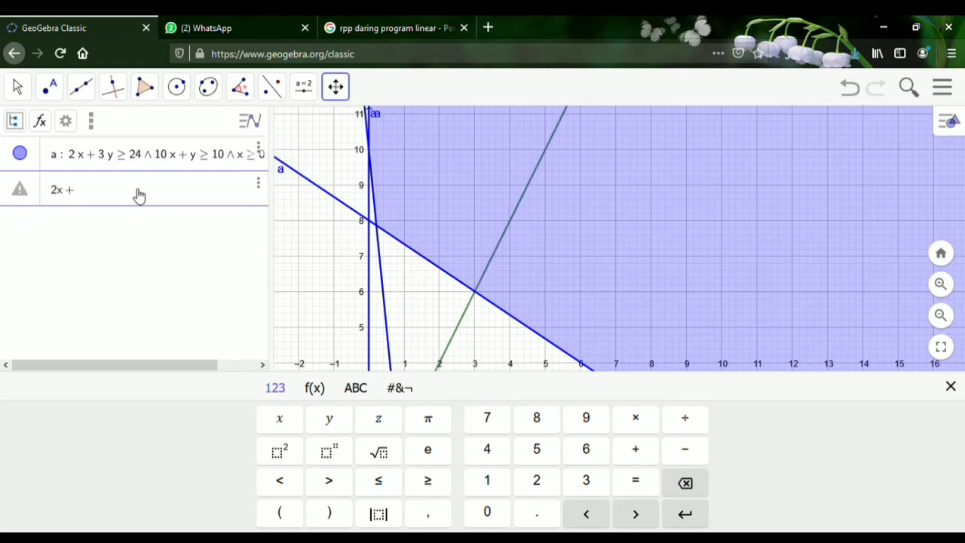
{"action": "type", "text": "=2"}
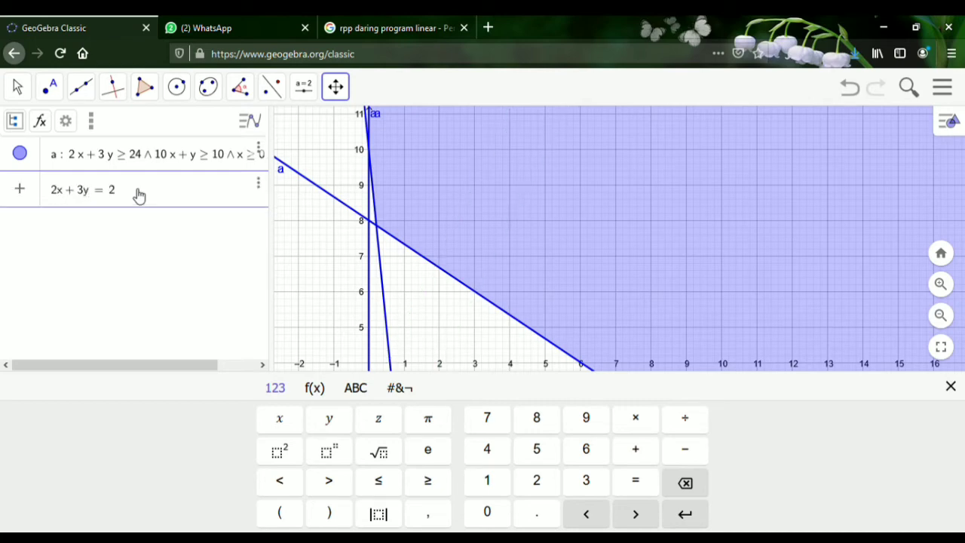
{"action": "type", "text": "5"}
{"action": "key", "text": "BackSpace"}
{"action": "type", "text": "4"}
{"action": "key", "text": "Return"}
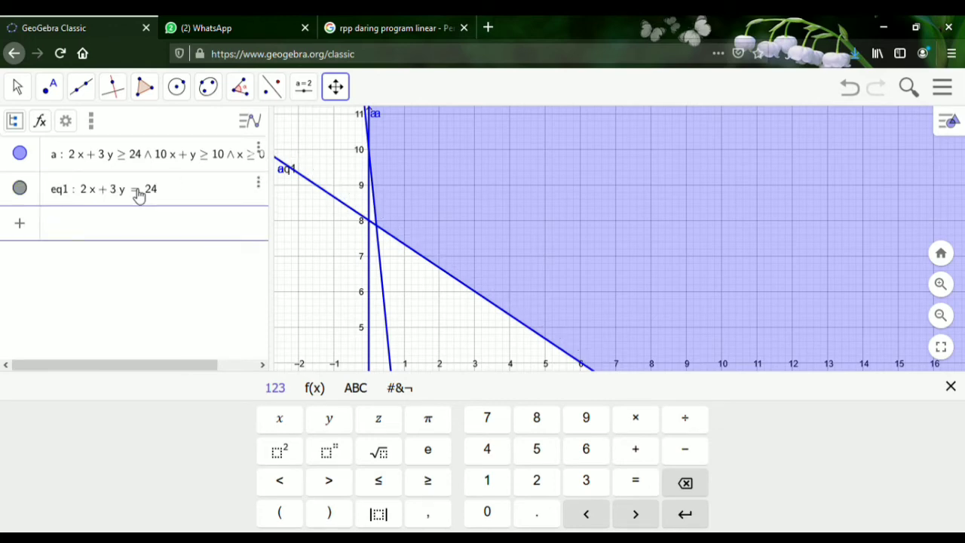
- Rename the boundary line 2x + 3y = 24 to g
{"action": "left_click", "coordinate": [71, 190]}
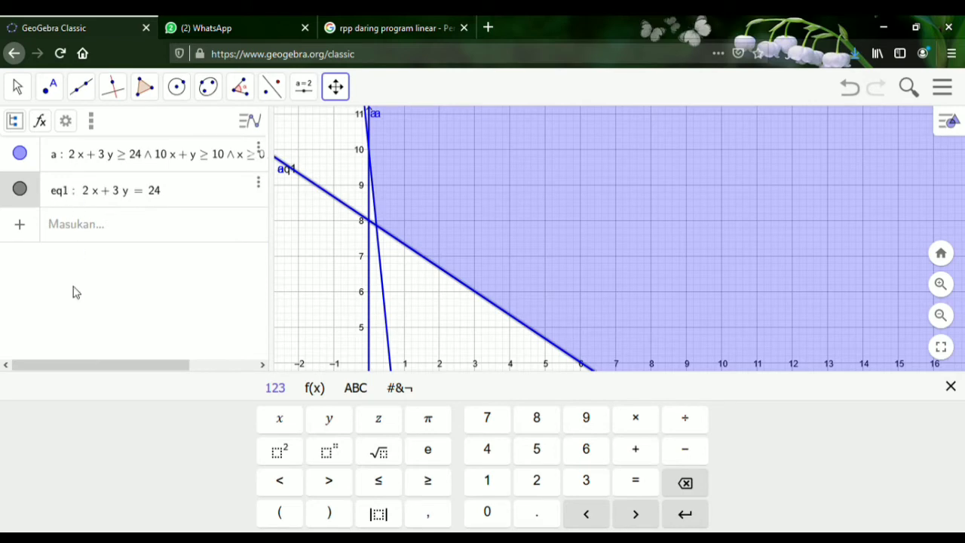
{"action": "key", "text": "BackSpace"}
{"action": "key", "text": "BackSpace"}
{"action": "key", "text": "BackSpace"}
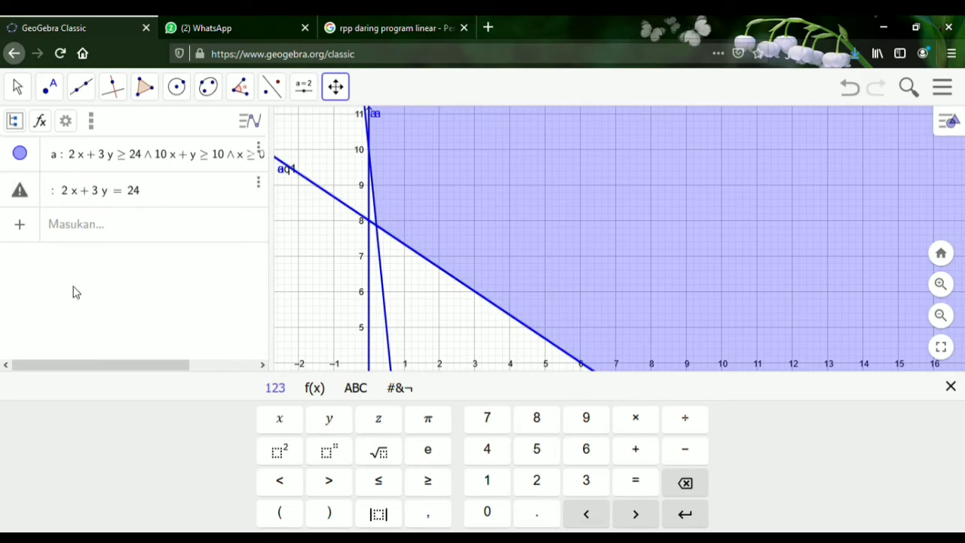
{"action": "type", "text": "g"}
{"action": "key", "text": "Return"}
- Plot the second constraint's boundary line 10x + y = 10 as a new algebra entry
{"action": "left_click", "coordinate": [85, 232]}
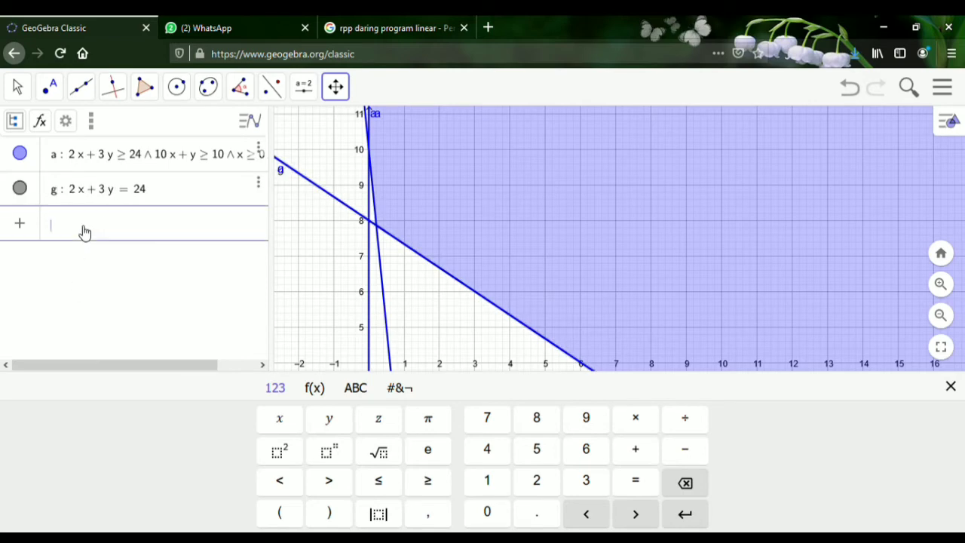
{"action": "type", "text": "10 x + "}
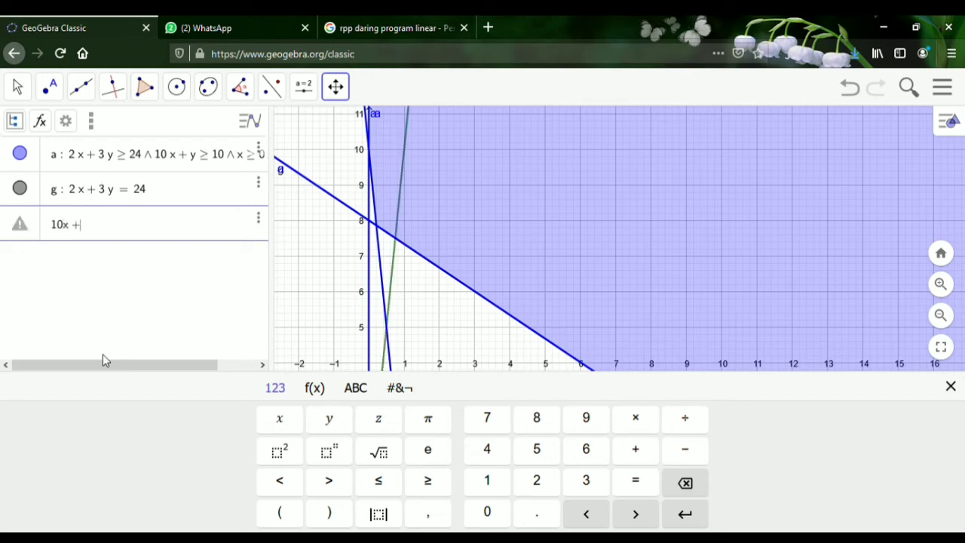
{"action": "type", "text": "y"}
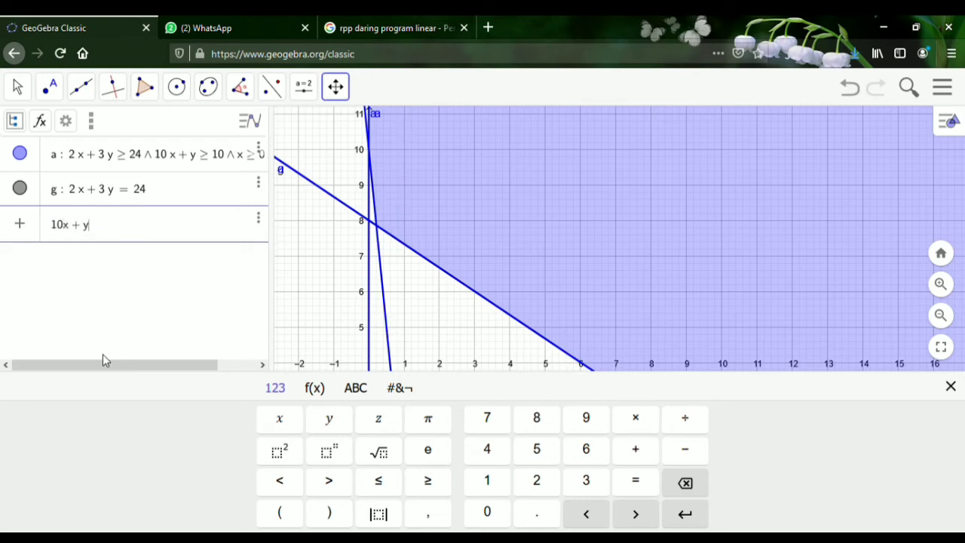
{"action": "type", "text": " = 10"}
{"action": "key", "text": "Return"}
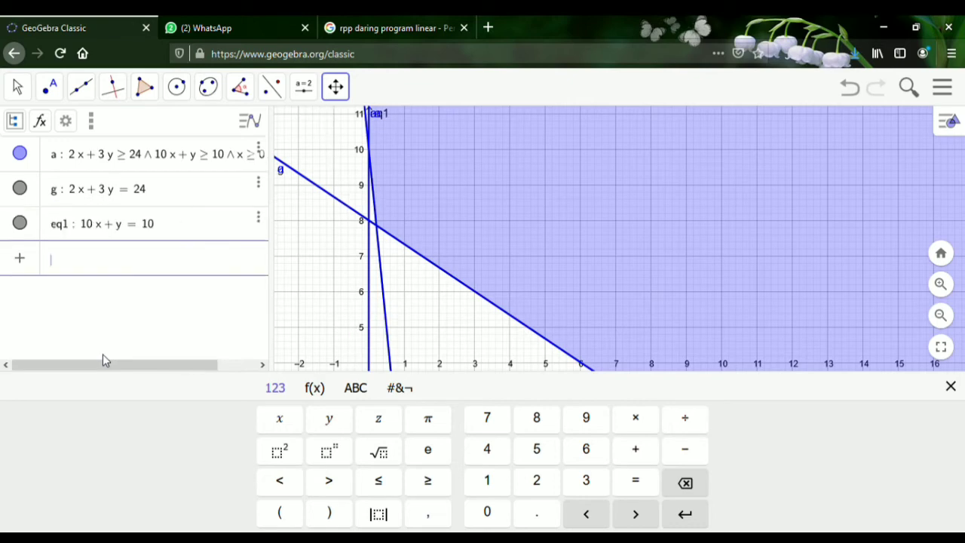
- Rename the boundary line 10x + y = 10 to h
{"action": "left_click", "coordinate": [76, 233]}
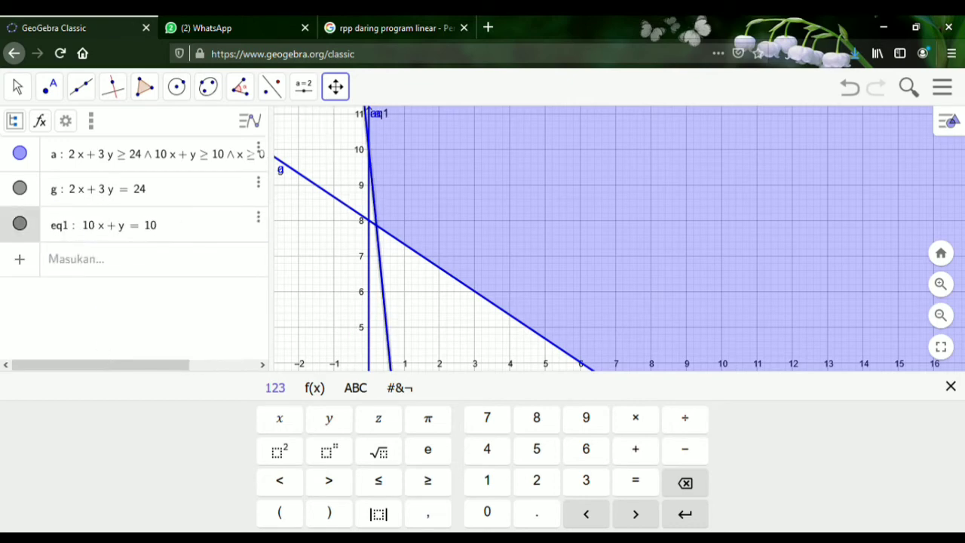
{"action": "key", "text": "BackSpace"}
{"action": "key", "text": "BackSpace"}
{"action": "key", "text": "BackSpace"}
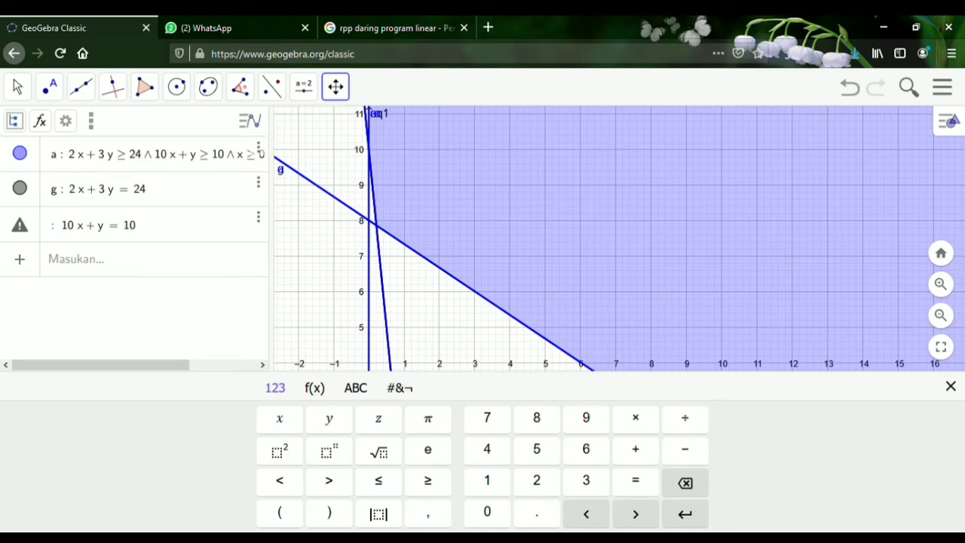
{"action": "key", "text": "Return"}
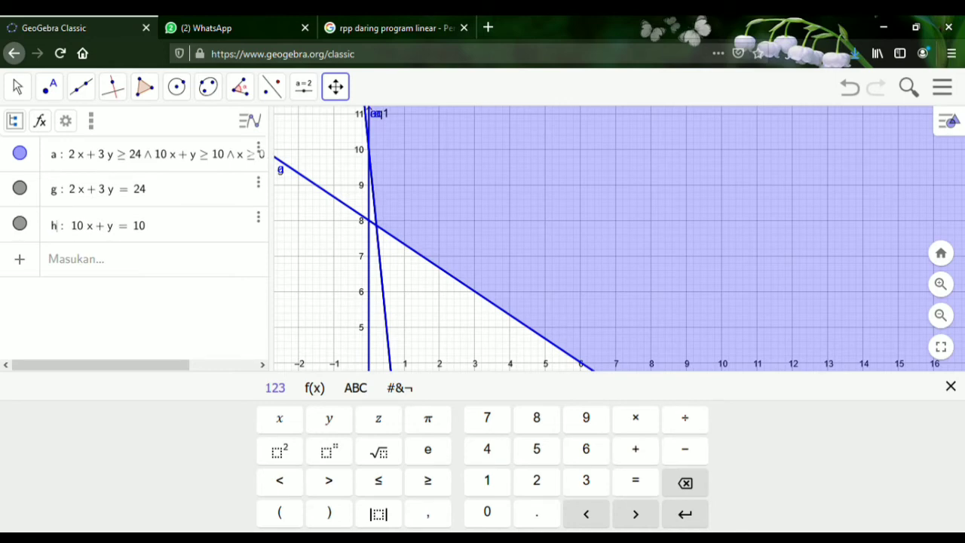
{"action": "left_click", "coordinate": [196, 269]}
- Mark the intersection of line g with the x-axis using the Intersect tool
{"action": "left_click", "coordinate": [607, 285]}
{"action": "left_click_drag", "start_coordinate": [614, 344], "coordinate": [583, 321]}
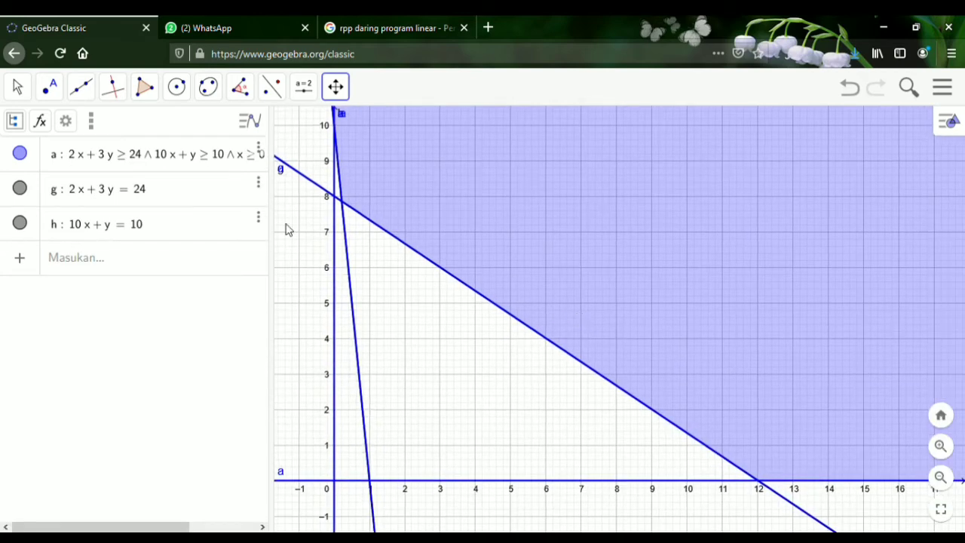
{"action": "left_click", "coordinate": [49, 90]}
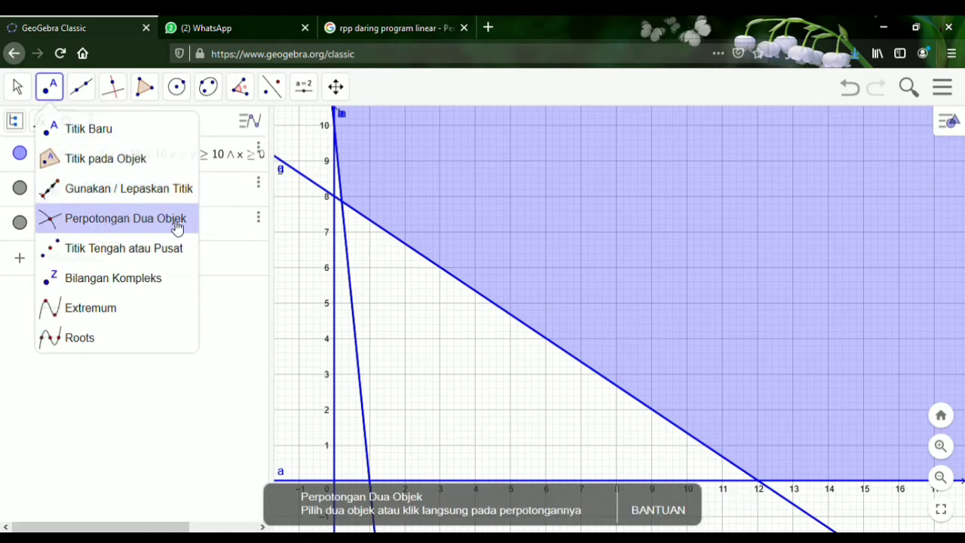
{"action": "left_click", "coordinate": [177, 220]}
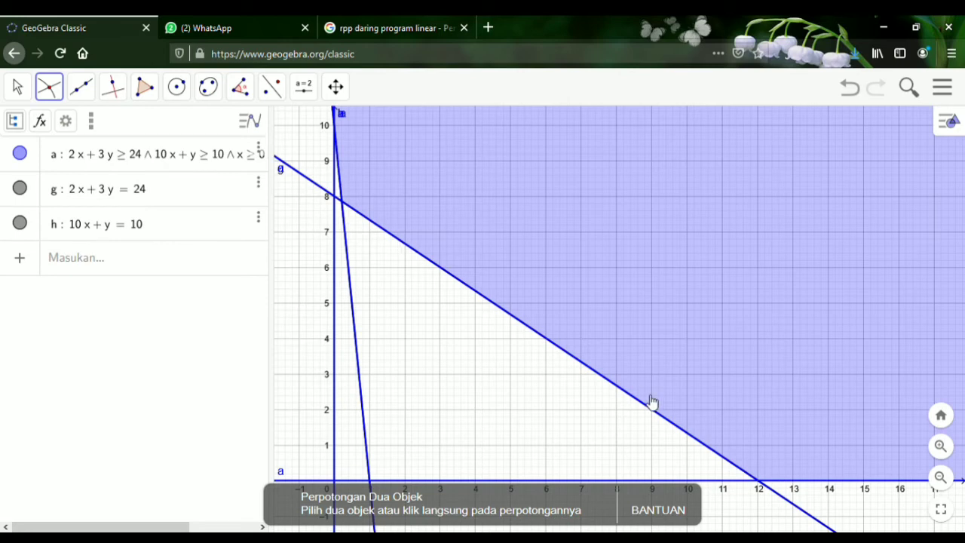
{"action": "left_click", "coordinate": [761, 483]}
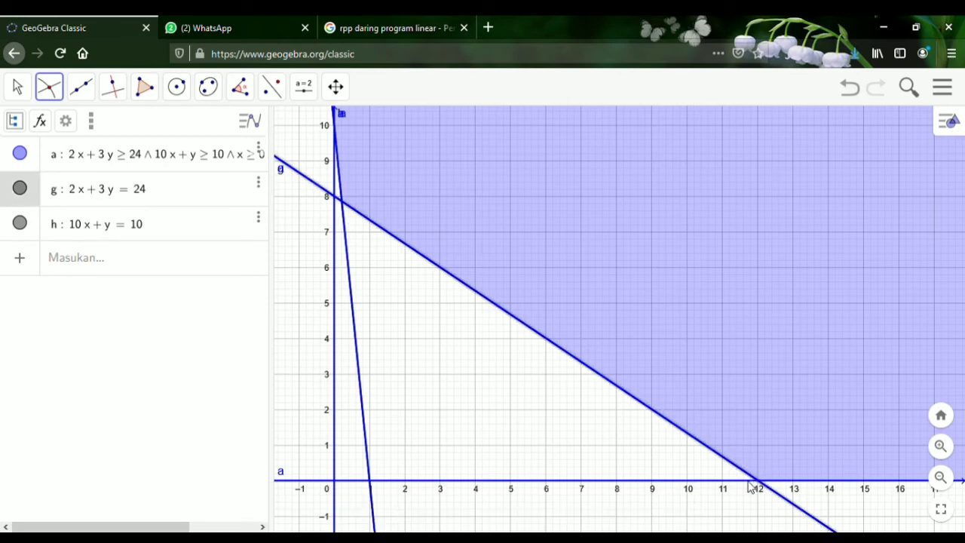
{"action": "left_click", "coordinate": [750, 482]}
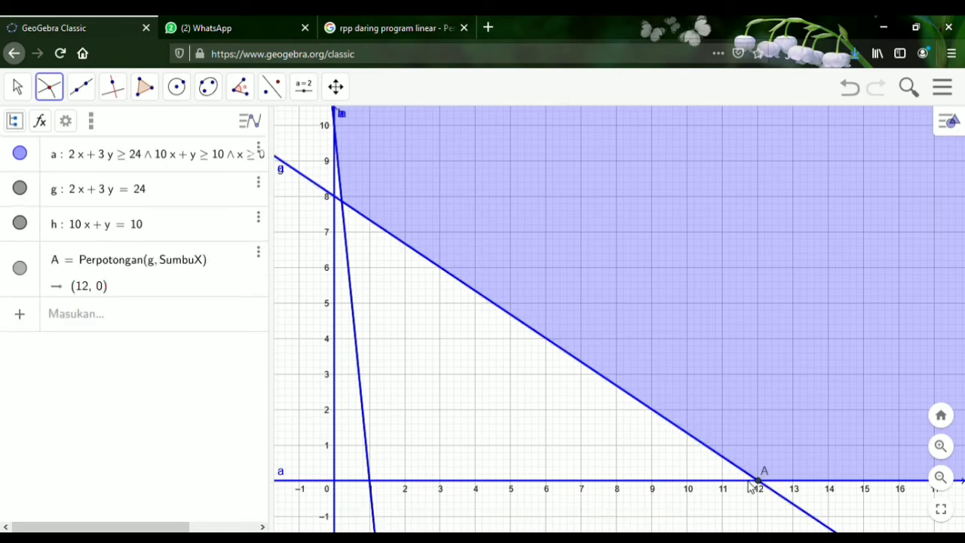
- Mark the intersections of line h with line g and of line h with the y-axis
{"action": "left_click", "coordinate": [341, 202]}
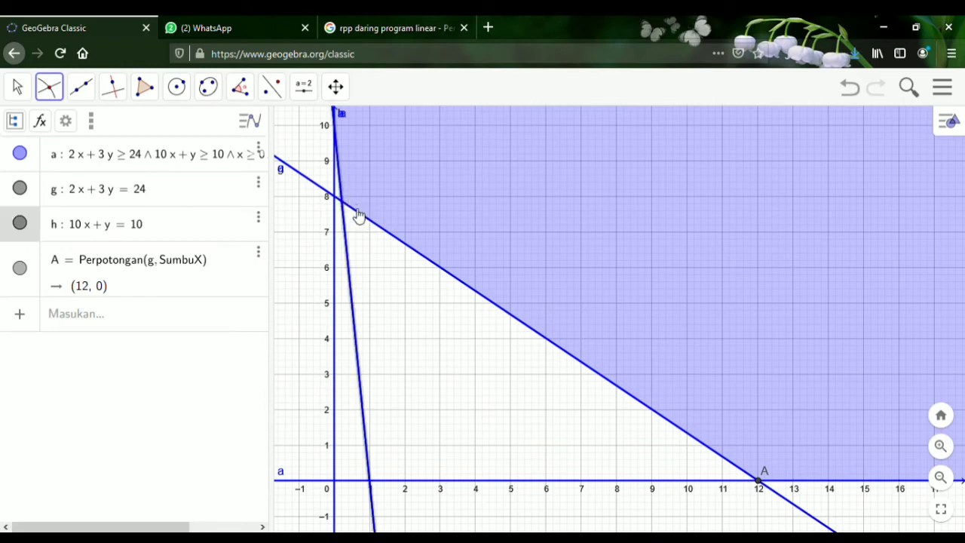
{"action": "left_click", "coordinate": [359, 215]}
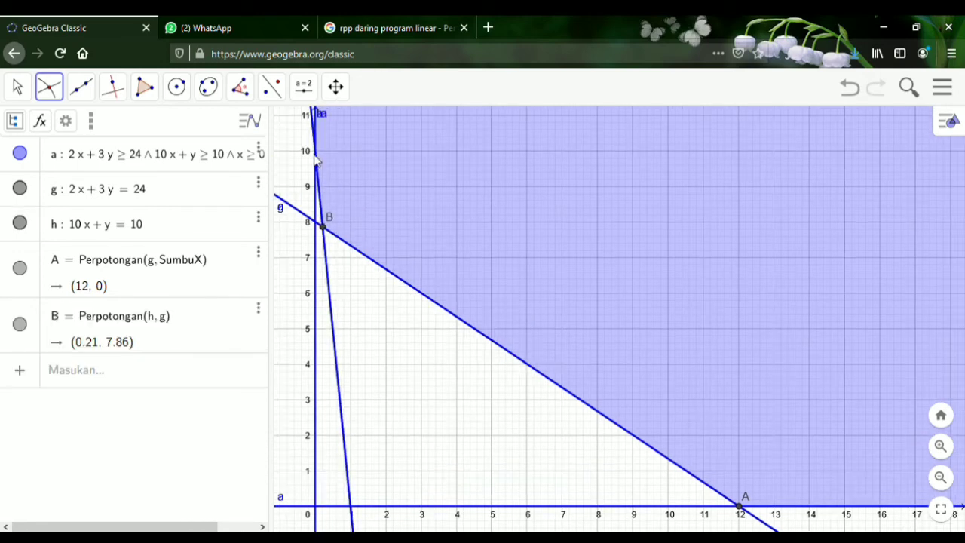
{"action": "left_click", "coordinate": [319, 153]}
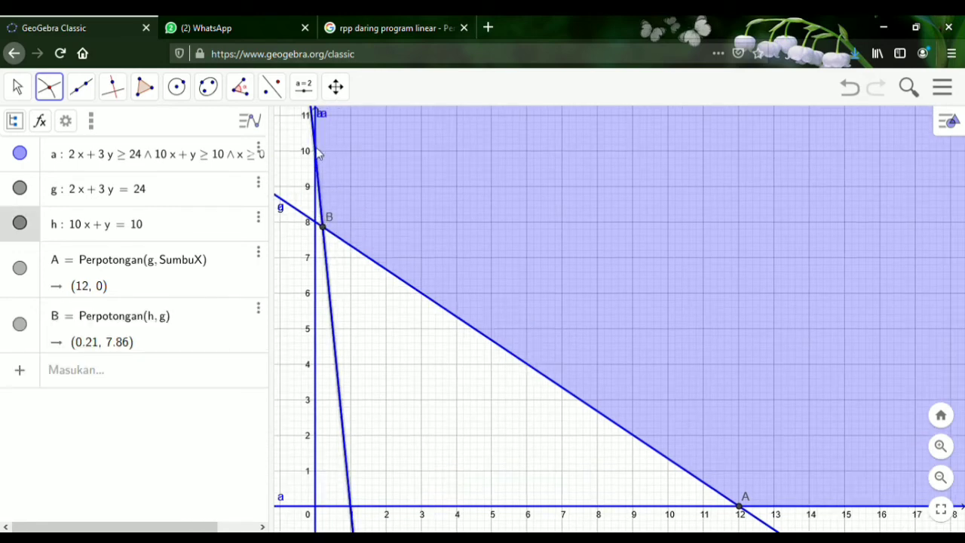
{"action": "left_click", "coordinate": [318, 206]}
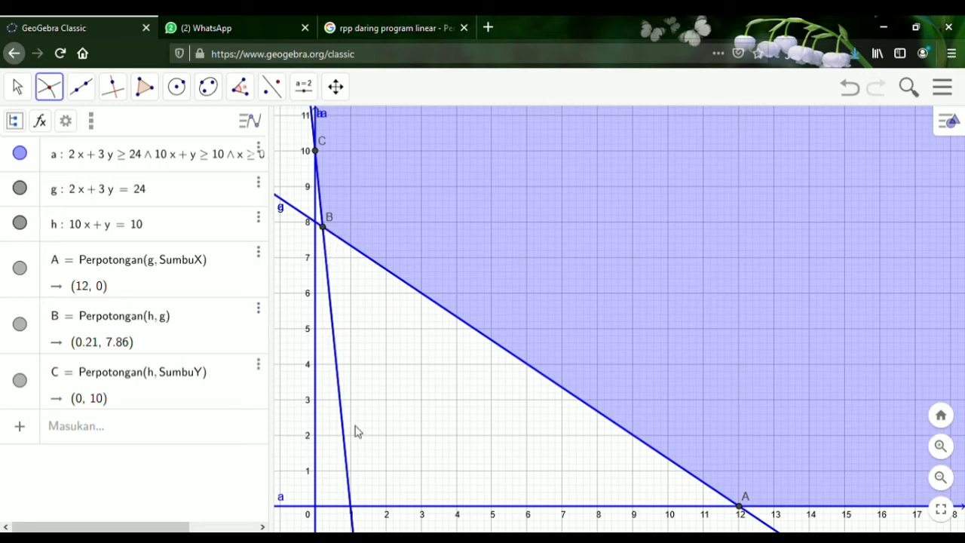
- Try marking the intersection of line h with the x-axis, and undo that point
{"action": "left_click", "coordinate": [356, 510]}
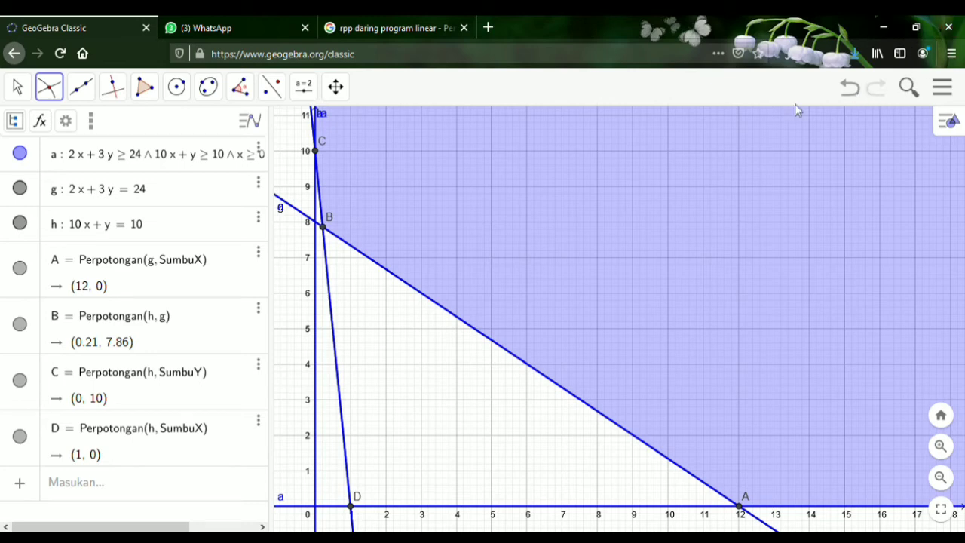
{"action": "key", "text": "ctrl+z"}
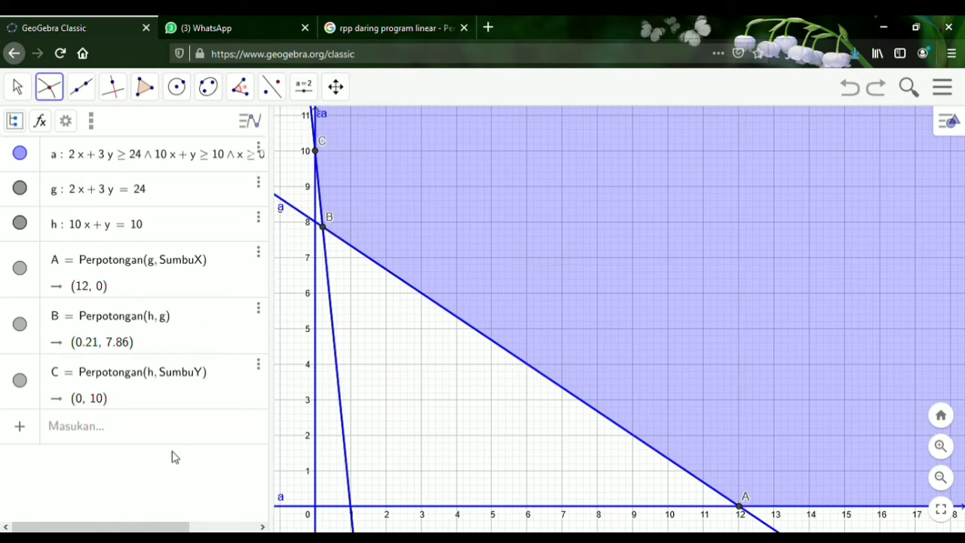
- Define the objective function f(x, y) = 5x + 10y as a new algebra entry
{"action": "left_click", "coordinate": [138, 430]}
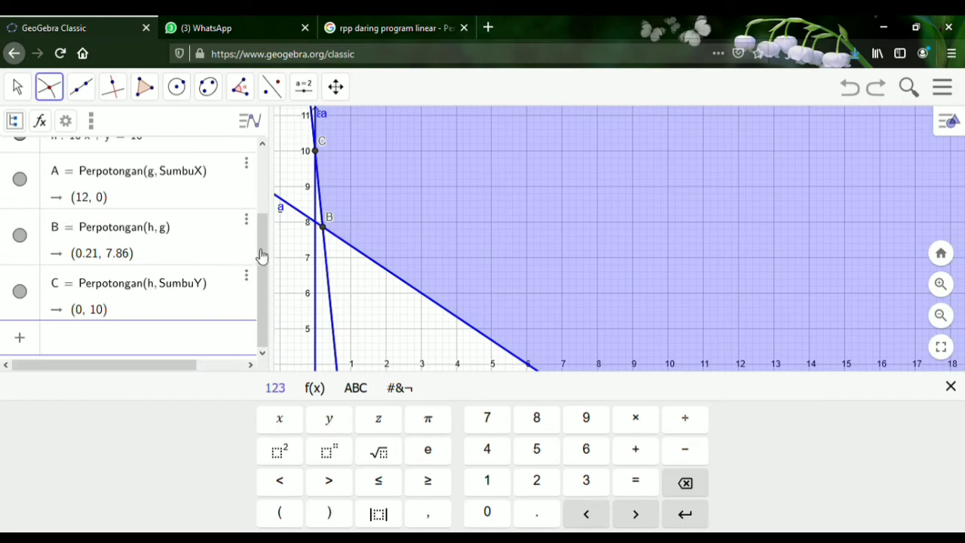
{"action": "left_click_drag", "start_coordinate": [264, 262], "coordinate": [264, 304]}
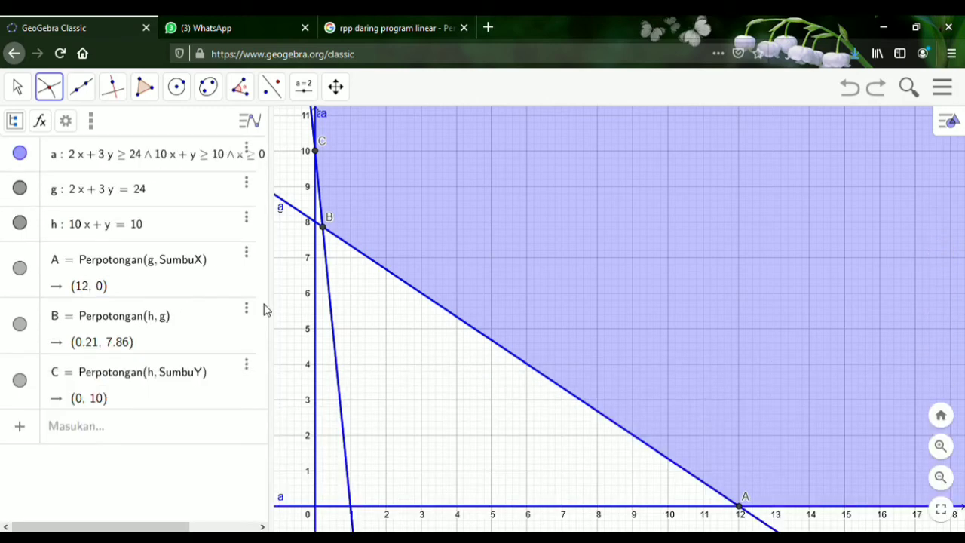
{"action": "left_click", "coordinate": [148, 434]}
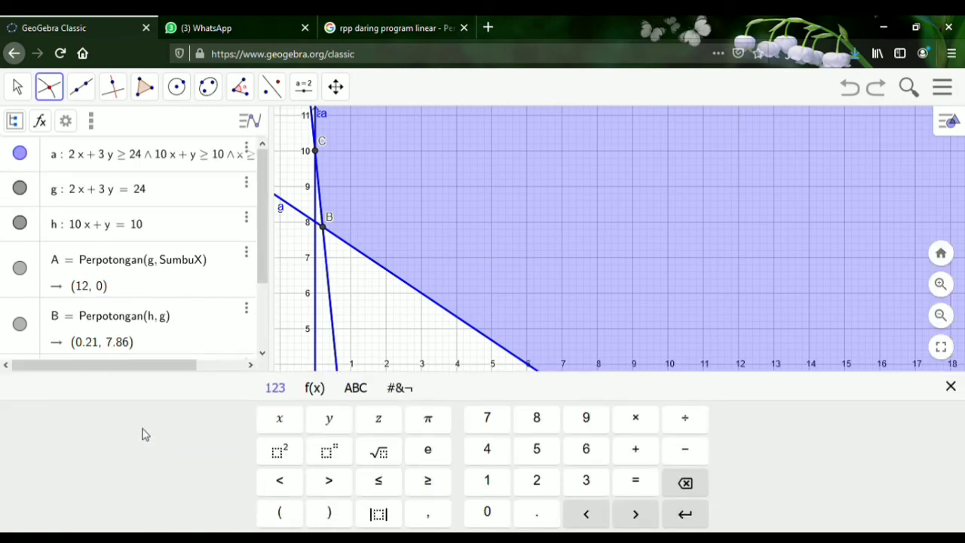
{"action": "type", "text": "f(x, y"}
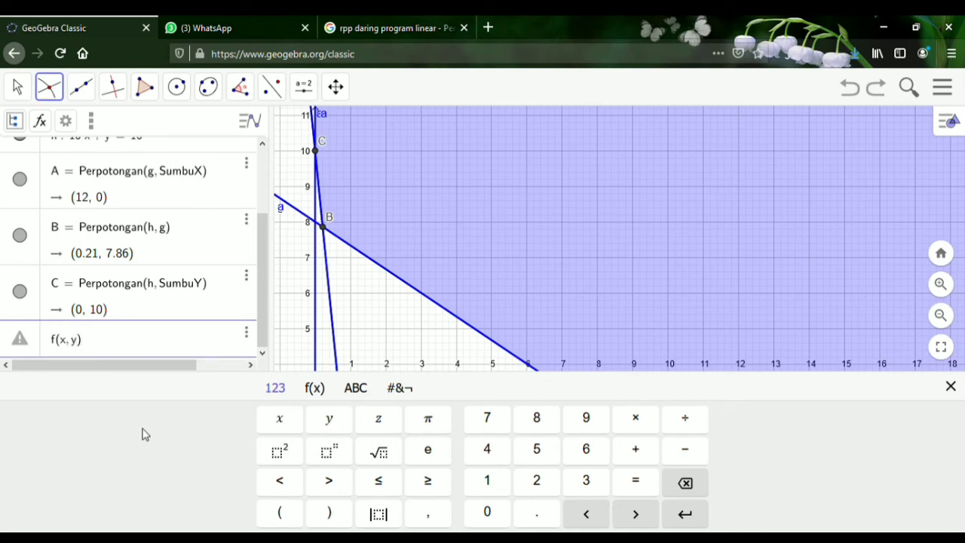
{"action": "type", "text": ") = 5x + 10y"}
{"action": "key", "text": "Return"}
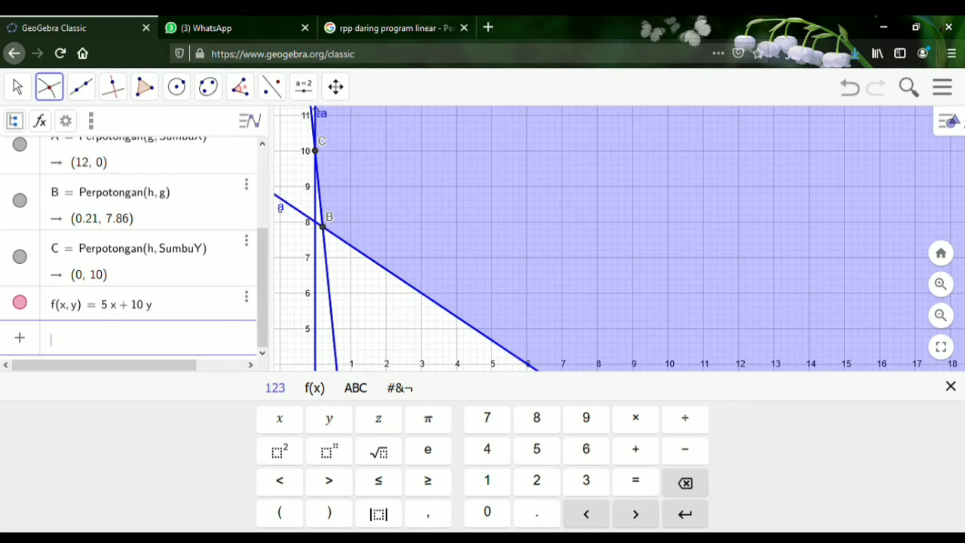
- Open the Spreadsheet view alongside the graph and show its formatting options
{"action": "left_click", "coordinate": [956, 122]}
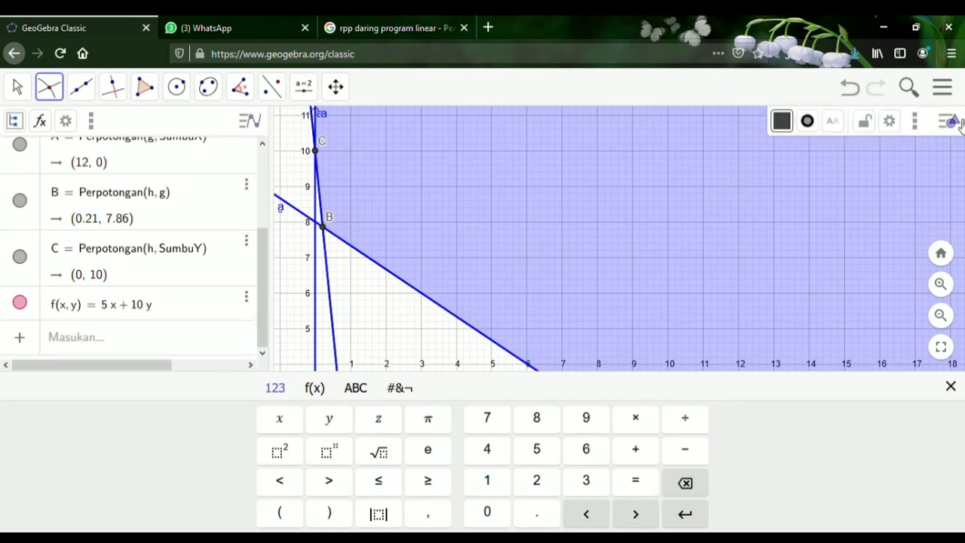
{"action": "left_click", "coordinate": [916, 125]}
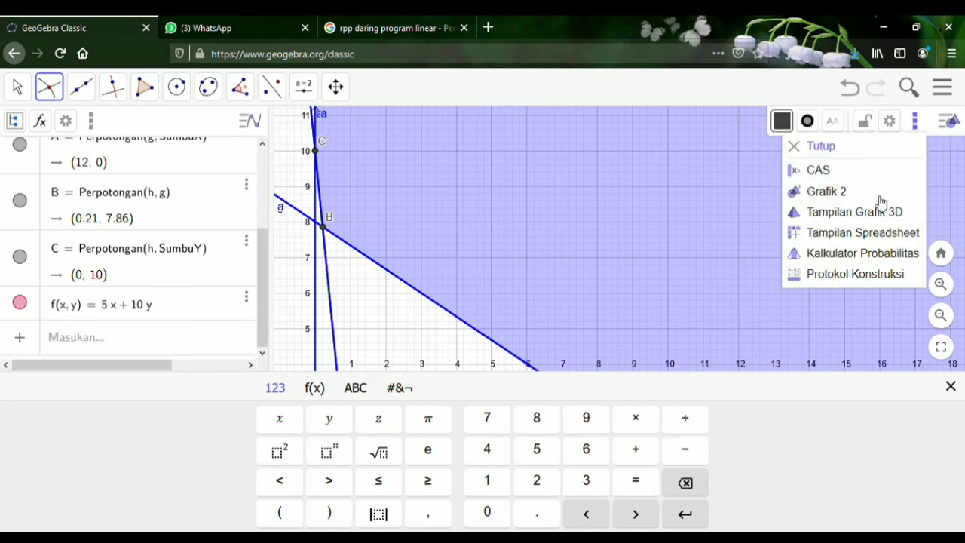
{"action": "left_click", "coordinate": [867, 239]}
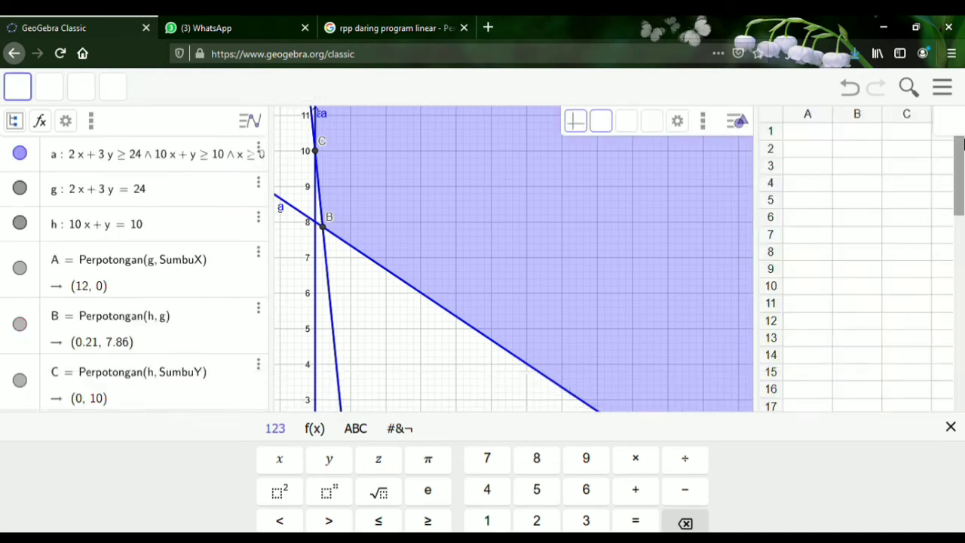
{"action": "left_click", "coordinate": [951, 122]}
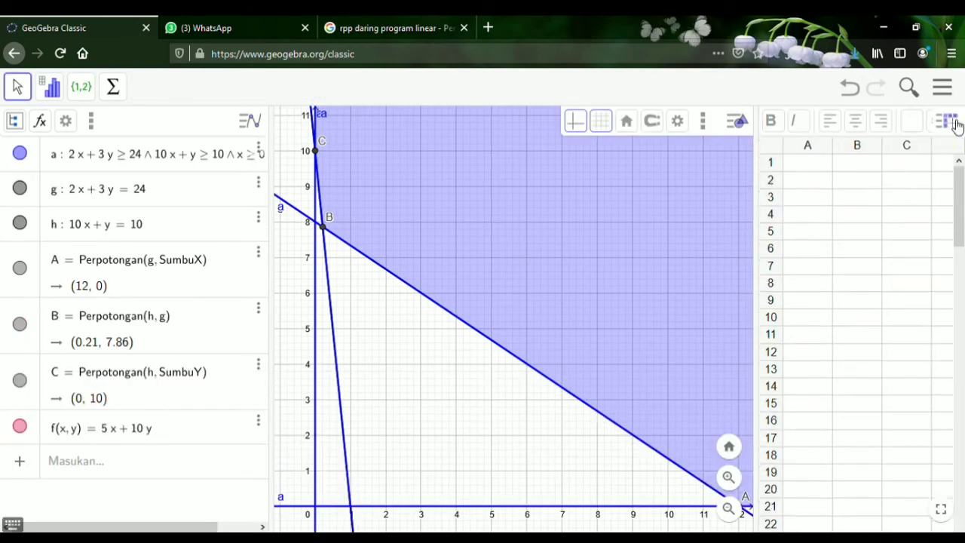
- Enter the headings Titik Pojok in cell A1 and Fungsi Tujuan in B1, and widen both columns to fit the text
{"action": "left_click", "coordinate": [815, 169]}
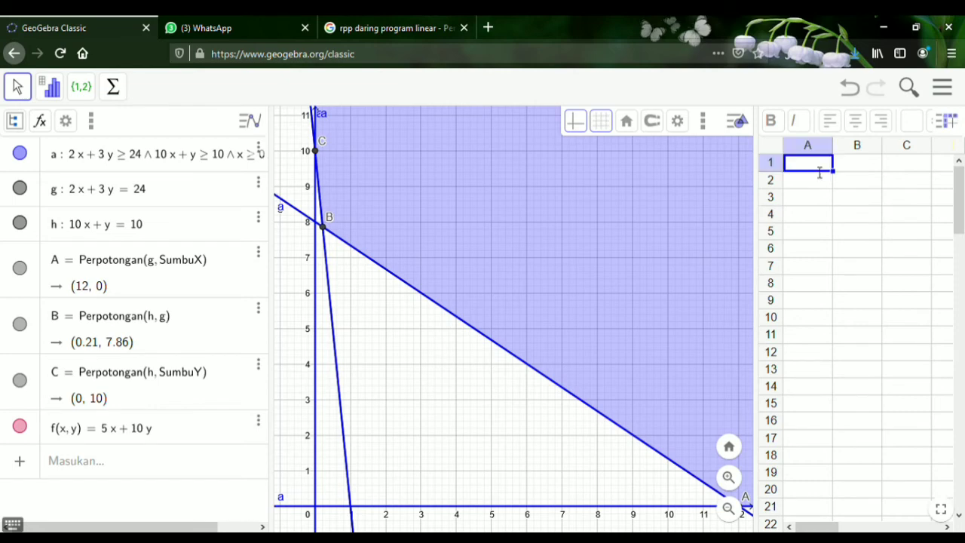
{"action": "type", "text": "Titik Pojok"}
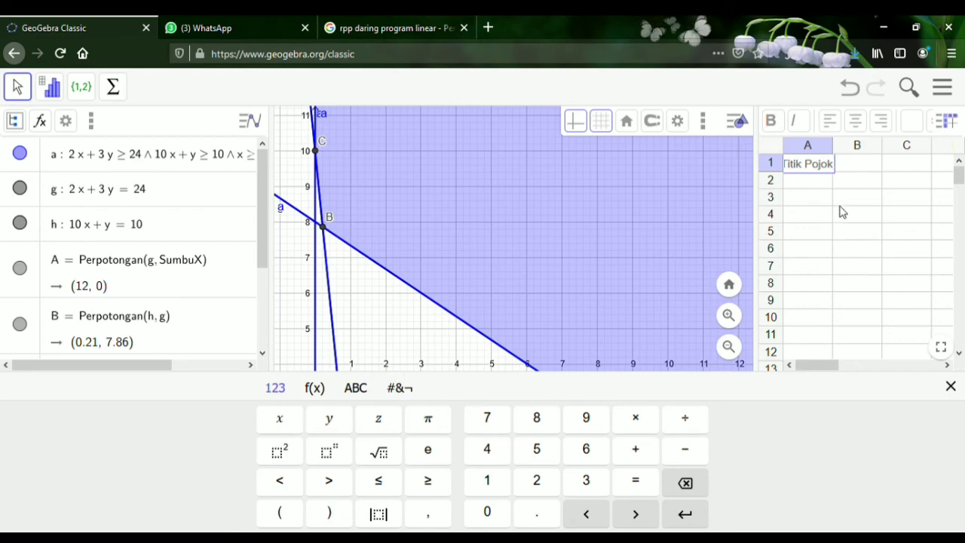
{"action": "left_click", "coordinate": [855, 164]}
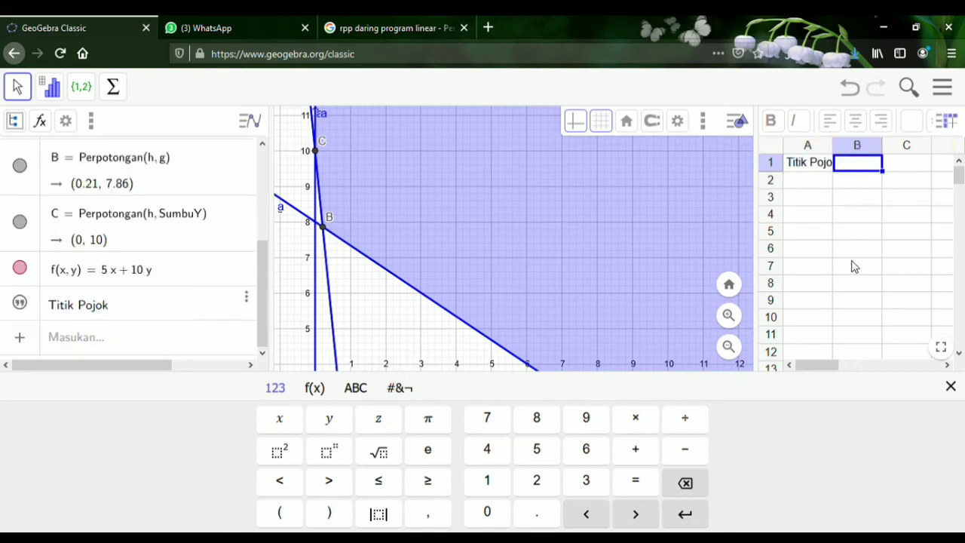
{"action": "type", "text": "Fun"}
{"action": "type", "text": "gsi Tujuan"}
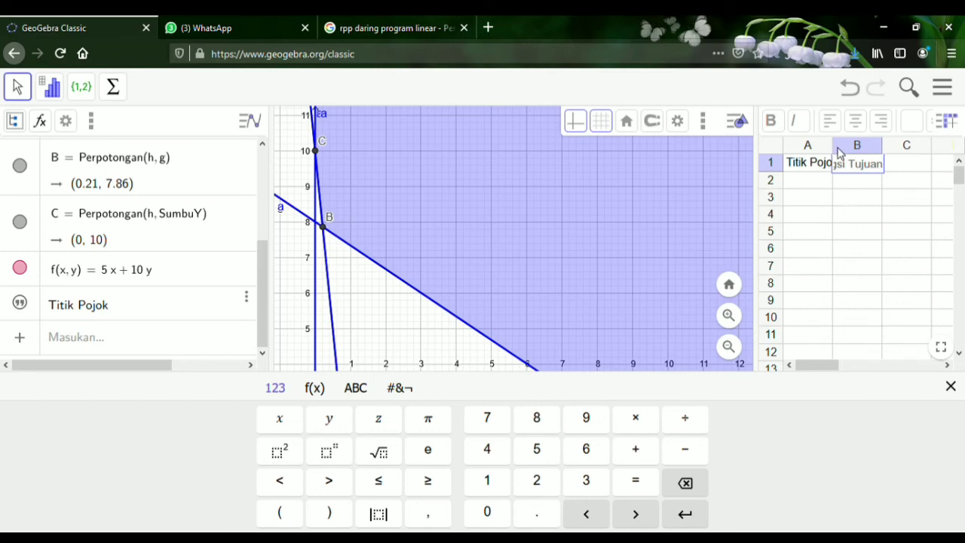
{"action": "left_click", "coordinate": [829, 185]}
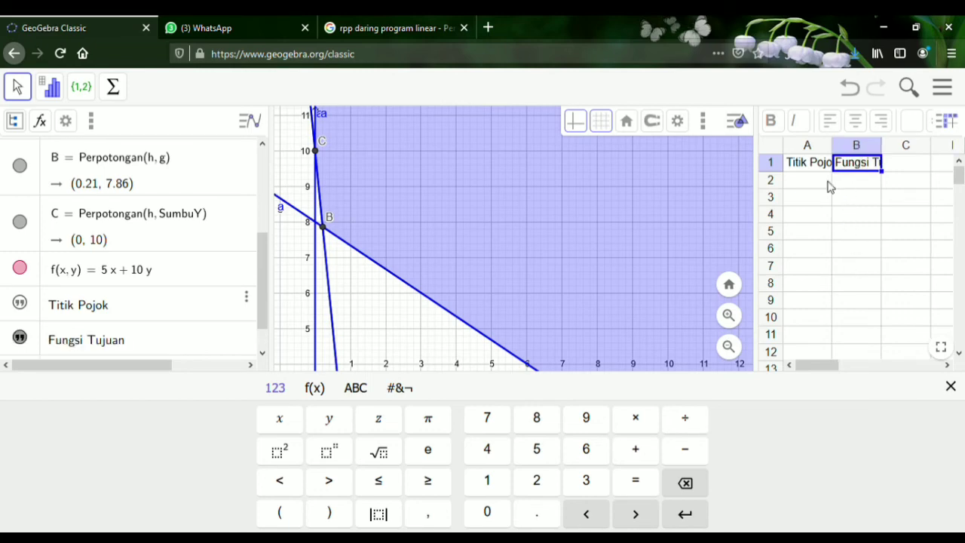
{"action": "left_click_drag", "start_coordinate": [837, 151], "coordinate": [934, 154]}
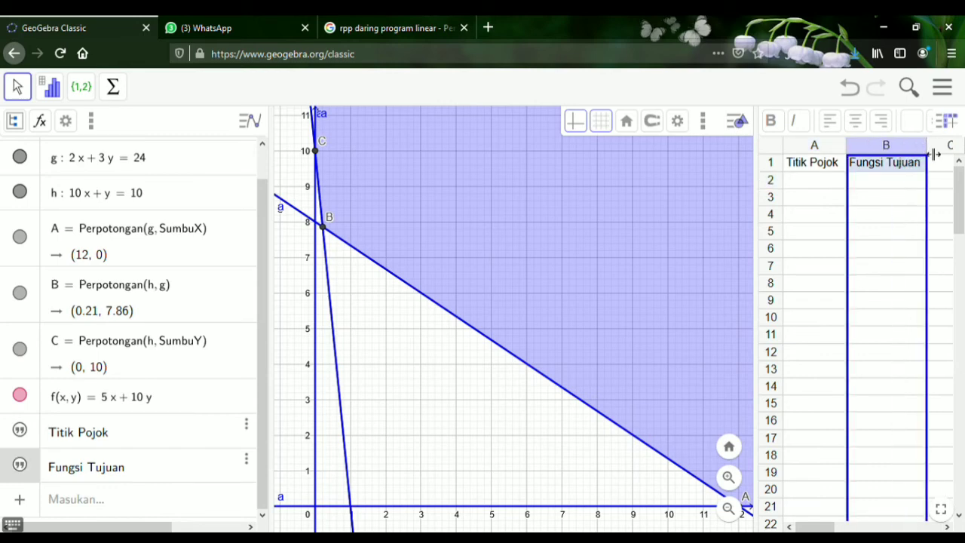
{"action": "left_click", "coordinate": [897, 194]}
- Fill cells A2 to A4 under Titik Pojok with the corner points A, B and C
{"action": "left_click", "coordinate": [812, 179]}
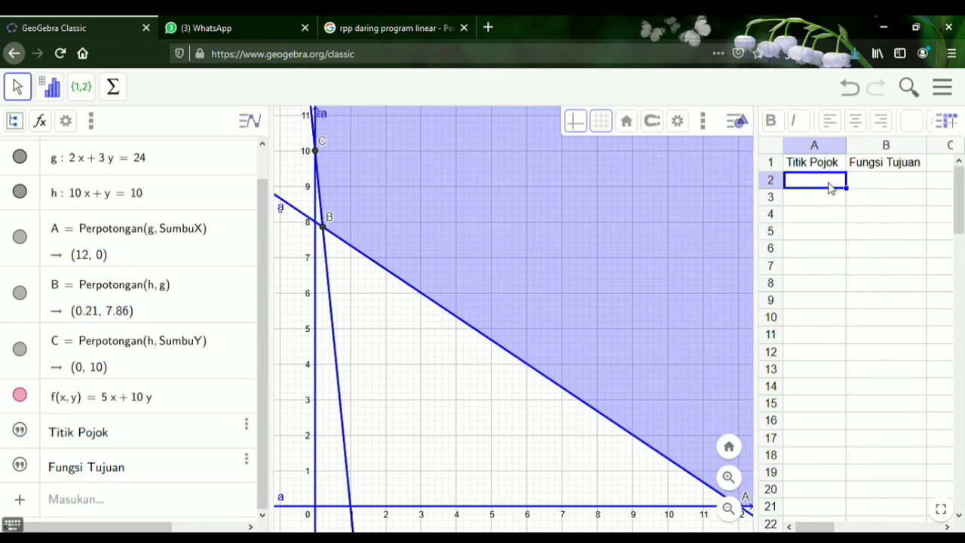
{"action": "type", "text": "A"}
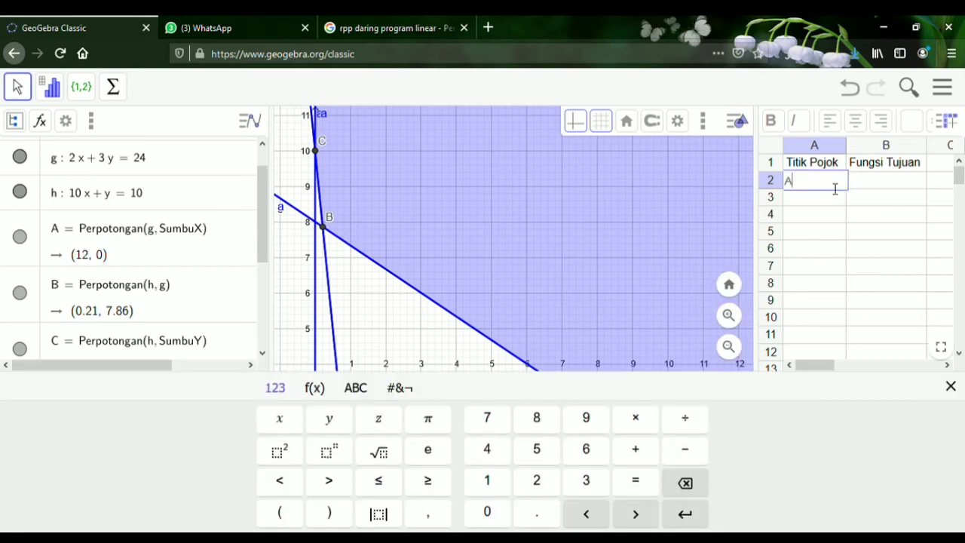
{"action": "key", "text": "Return"}
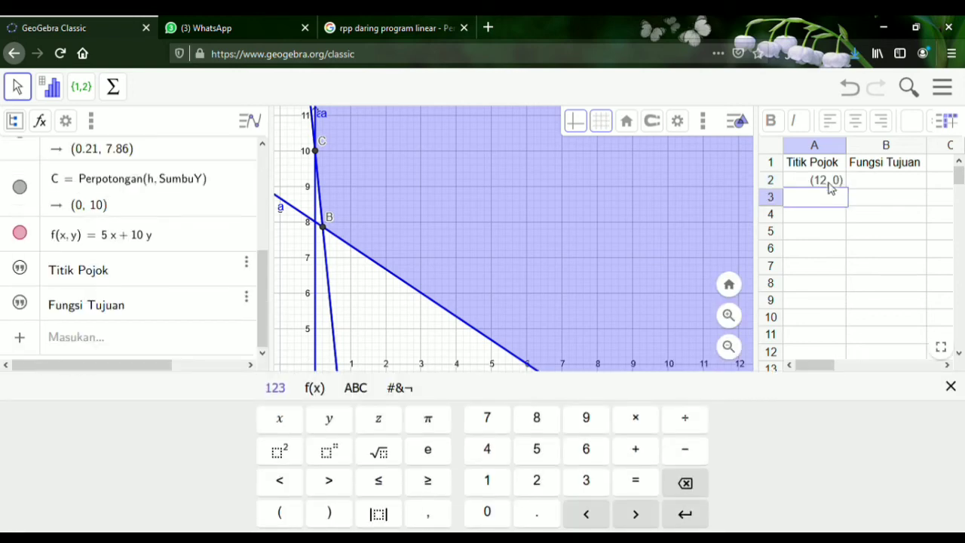
{"action": "key", "text": "Return"}
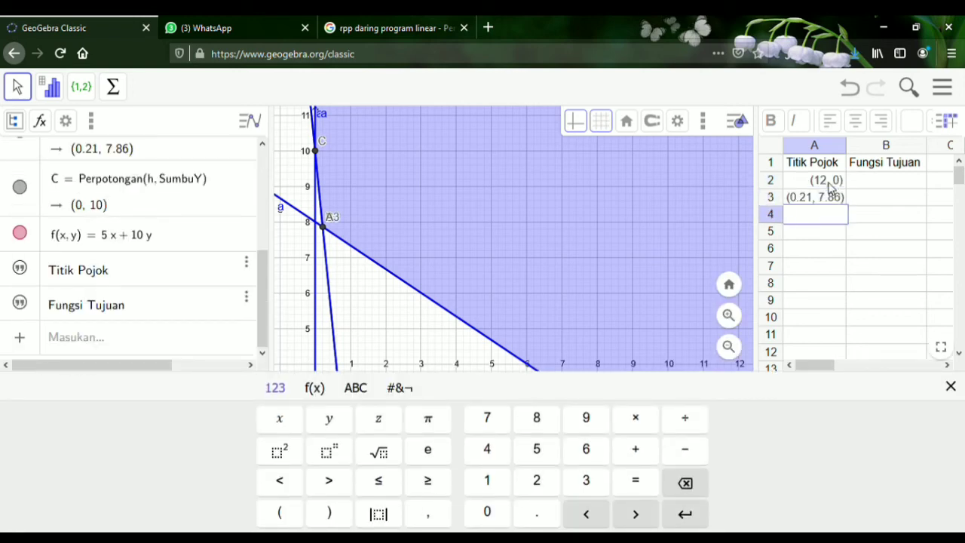
{"action": "key", "text": "Return"}
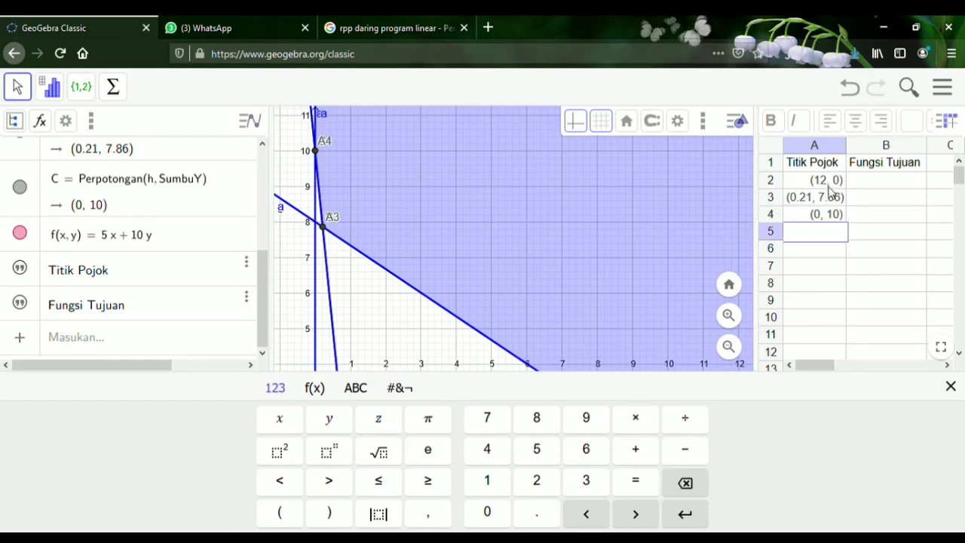
- Evaluate the objective function at each corner point by entering f(A), f(B) and f(C) in cells B2 to B4
{"action": "left_click", "coordinate": [877, 184]}
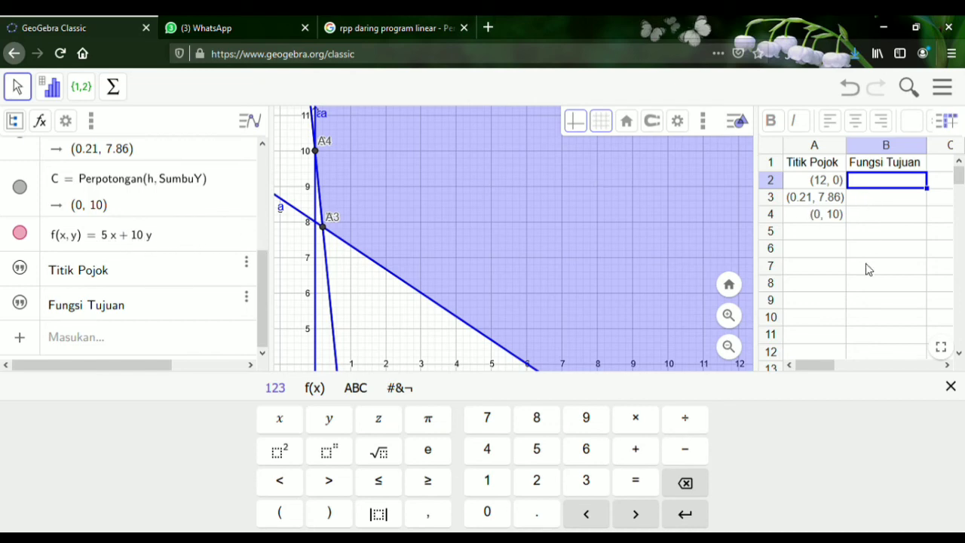
{"action": "key", "text": "F2"}
{"action": "type", "text": "f(A)"}
{"action": "key", "text": "Return"}
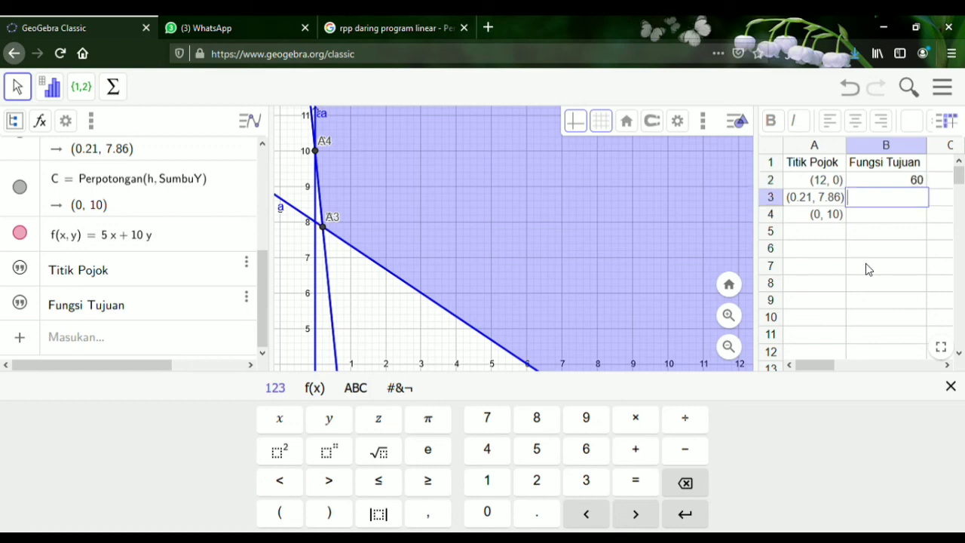
{"action": "type", "text": "f(B)"}
{"action": "key", "text": "Return"}
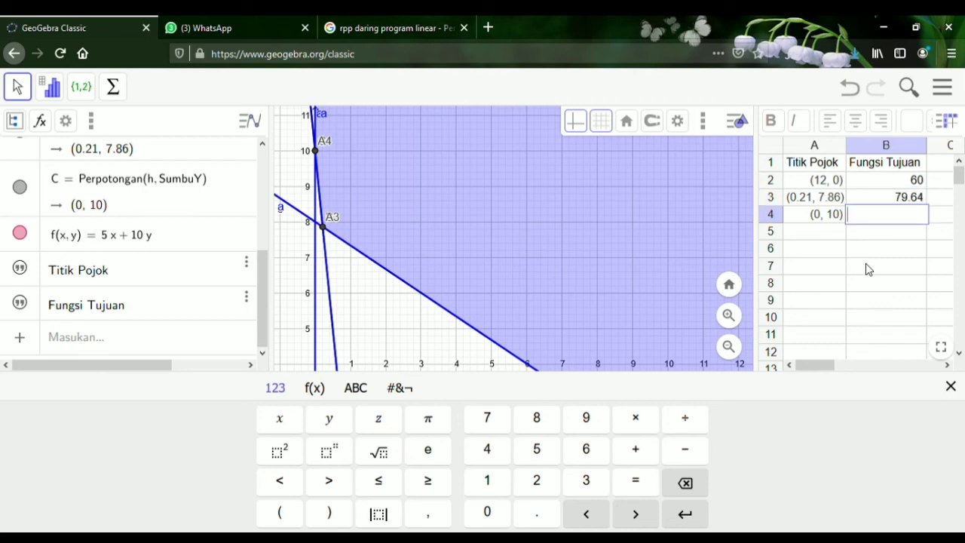
{"action": "type", "text": "f(C)"}
{"action": "key", "text": "Return"}
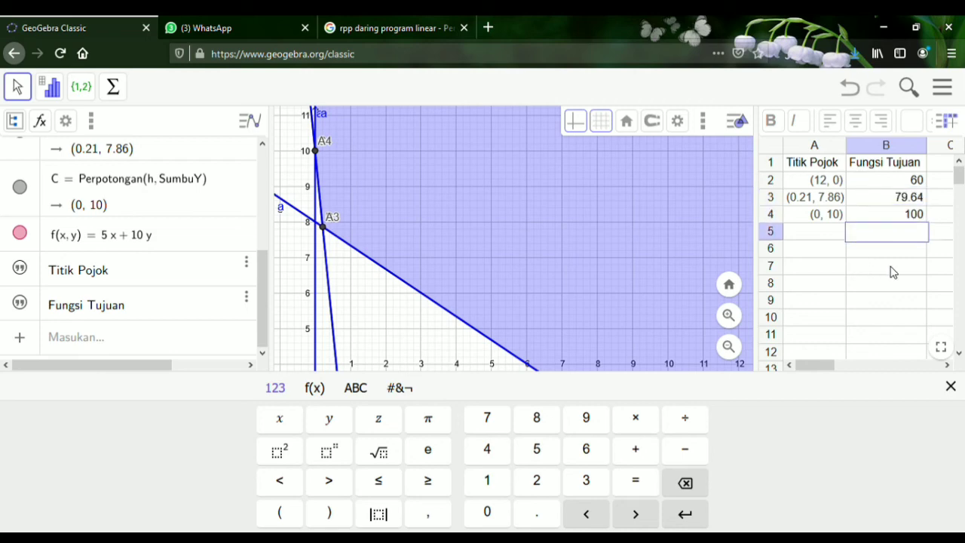
{"action": "left_click", "coordinate": [832, 276]}
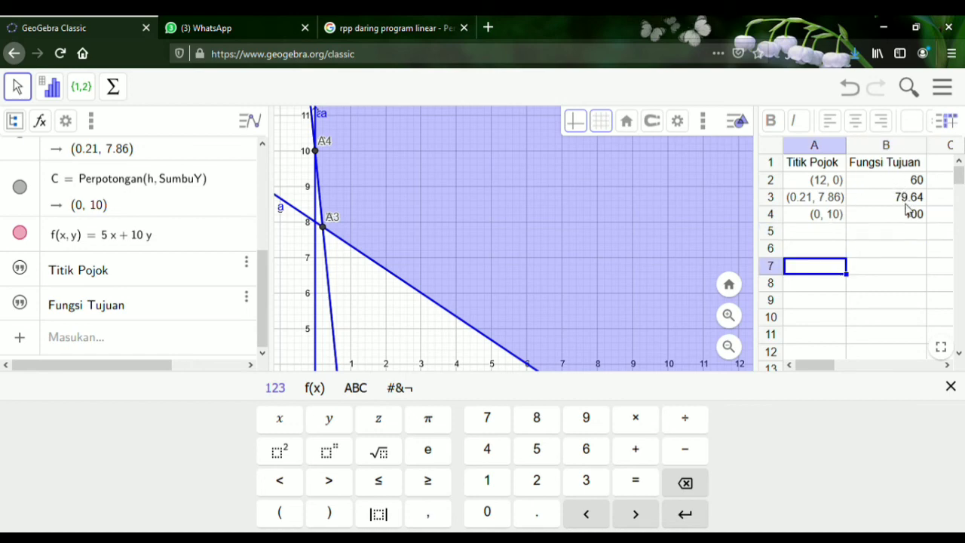
{"action": "left_click", "coordinate": [802, 185]}
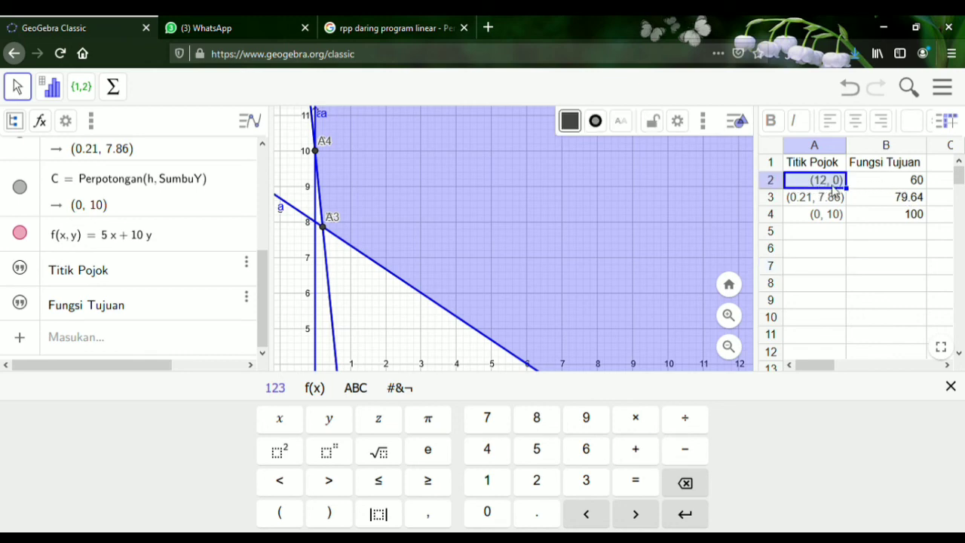
{"action": "left_click", "coordinate": [878, 181]}
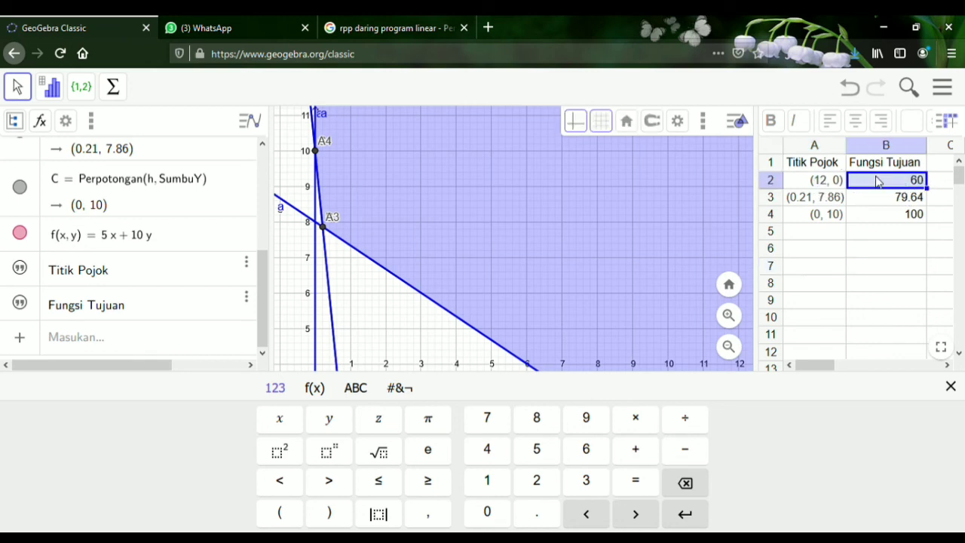
{"action": "left_click", "coordinate": [845, 304]}
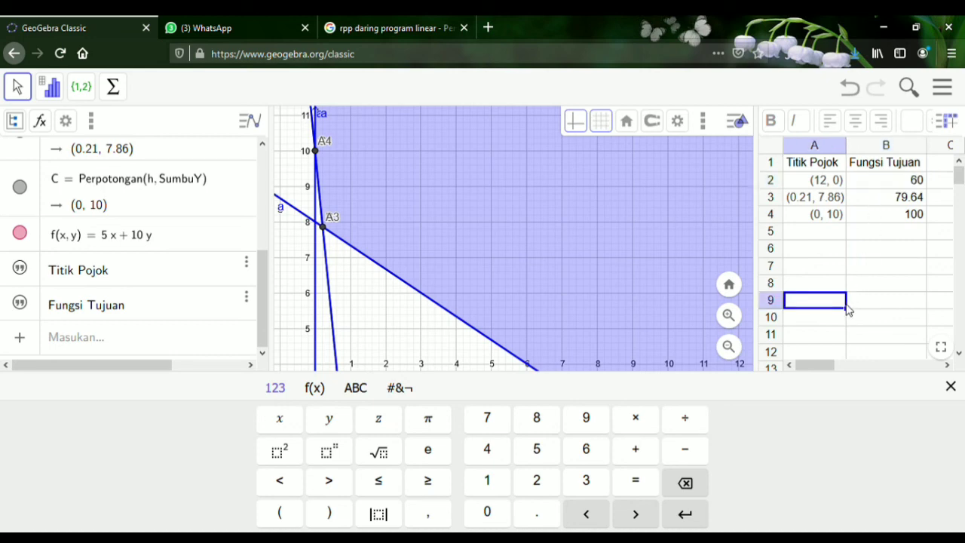
- Enter the label Nilai minimum in cell A6 and the value 60 in cell B6
{"action": "left_click", "coordinate": [827, 253]}
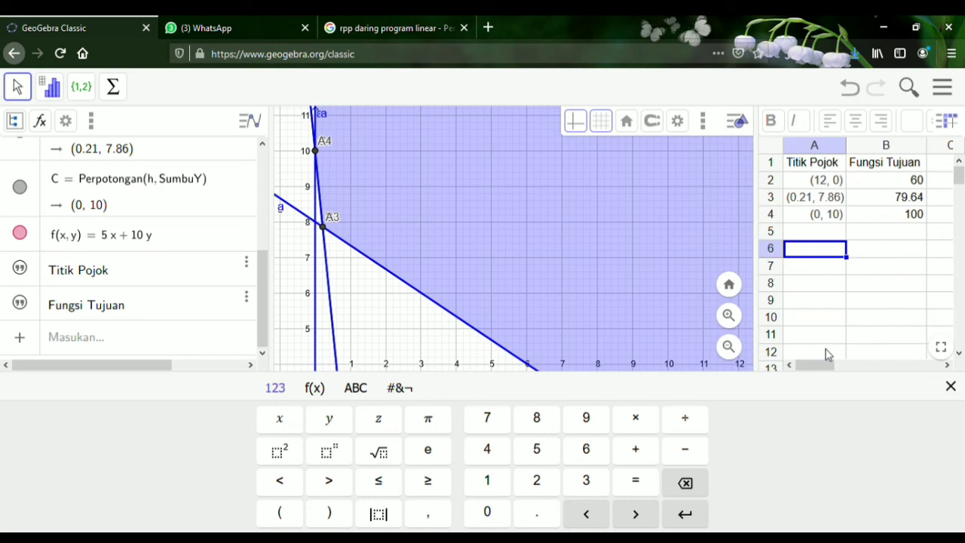
{"action": "type", "text": "F"}
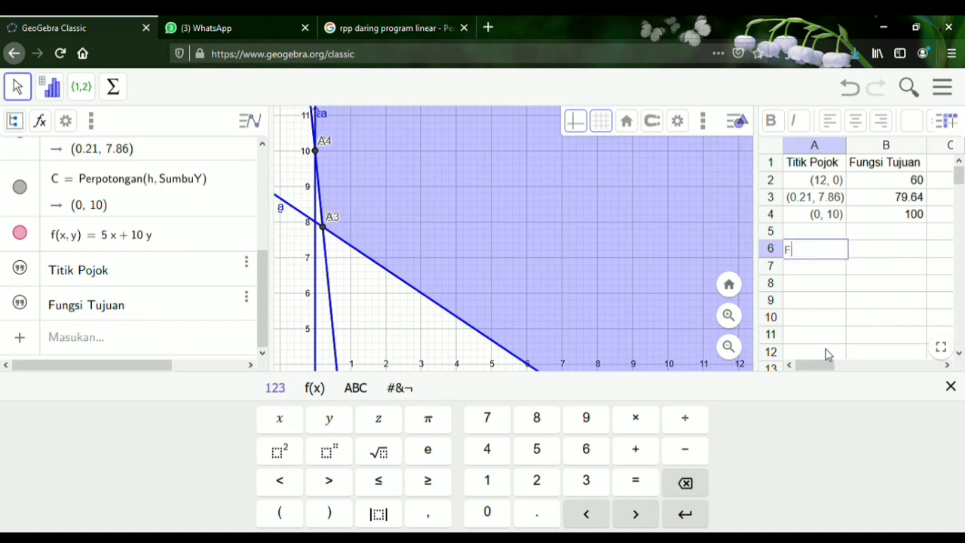
{"action": "type", "text": "uai M"}
{"action": "key", "text": "BackSpace"}
{"action": "type", "text": "minimum"}
{"action": "key", "text": "Tab"}
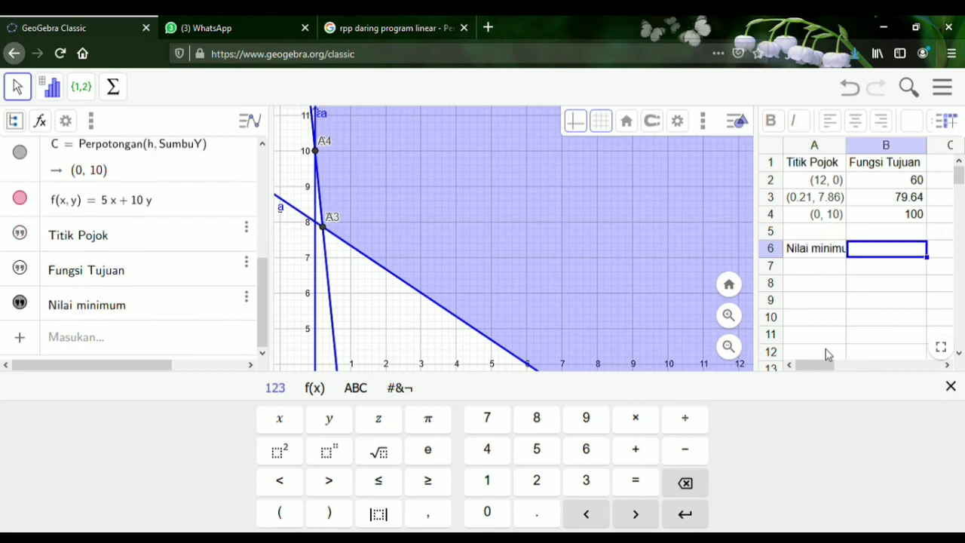
{"action": "type", "text": "60"}
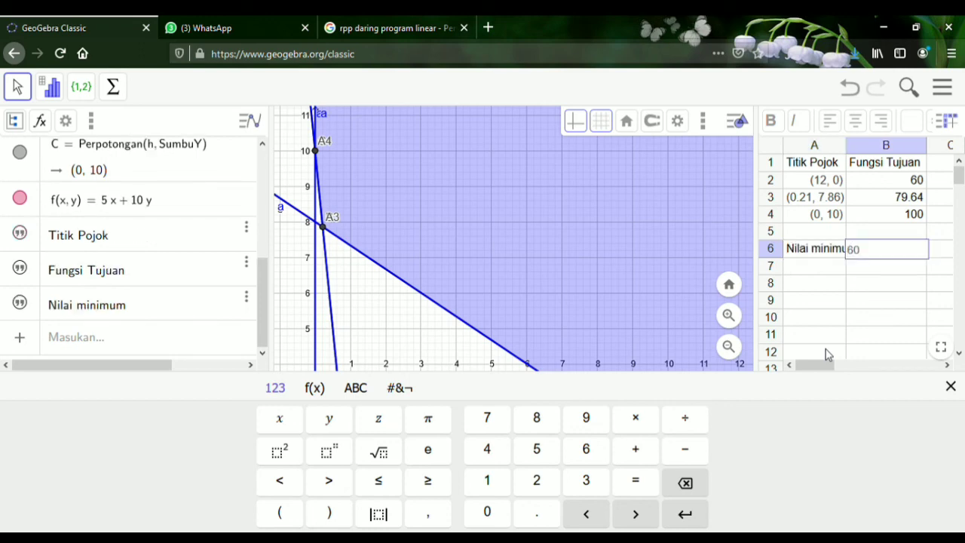
{"action": "key", "text": "Return"}
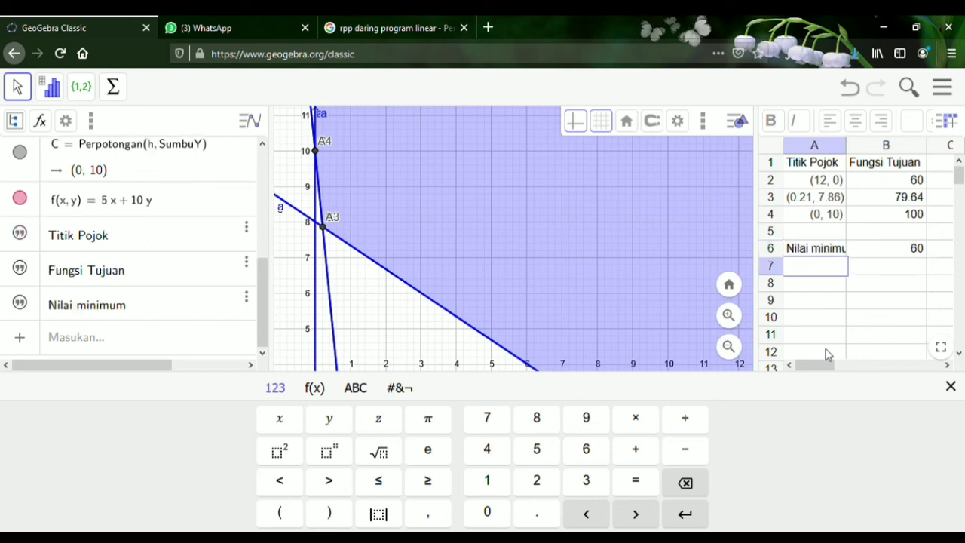